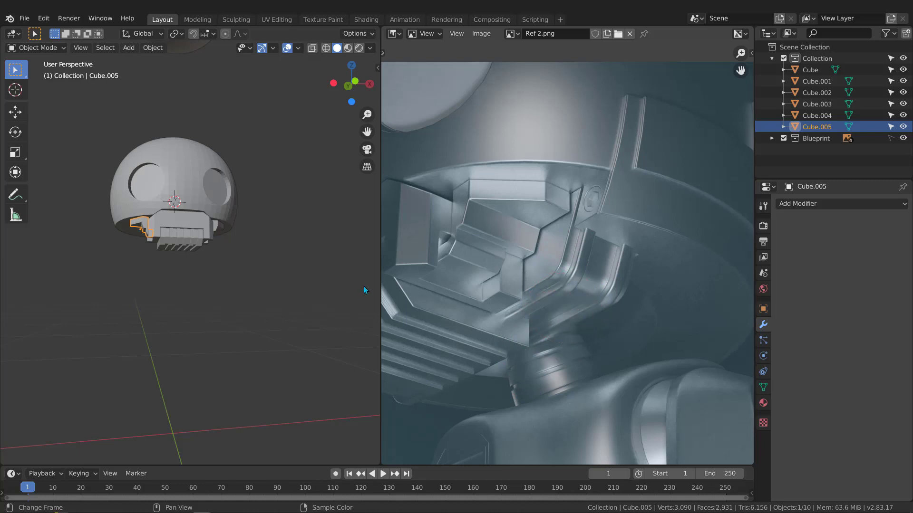
- Widen the 3D viewport and add a new cube mesh in front view
drag(380, 276, 606, 283)
middle_drag(324, 206, 310, 220)
key(KP_1)
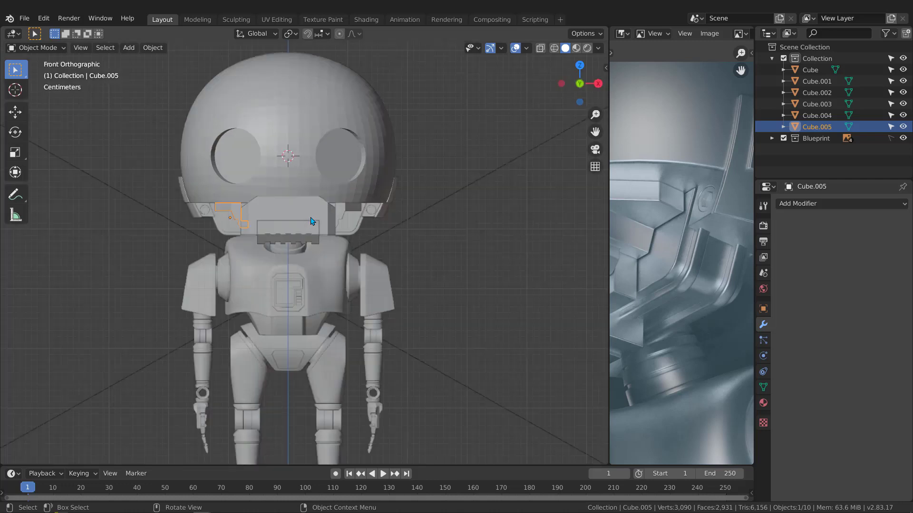
scroll(312, 222, up, 3)
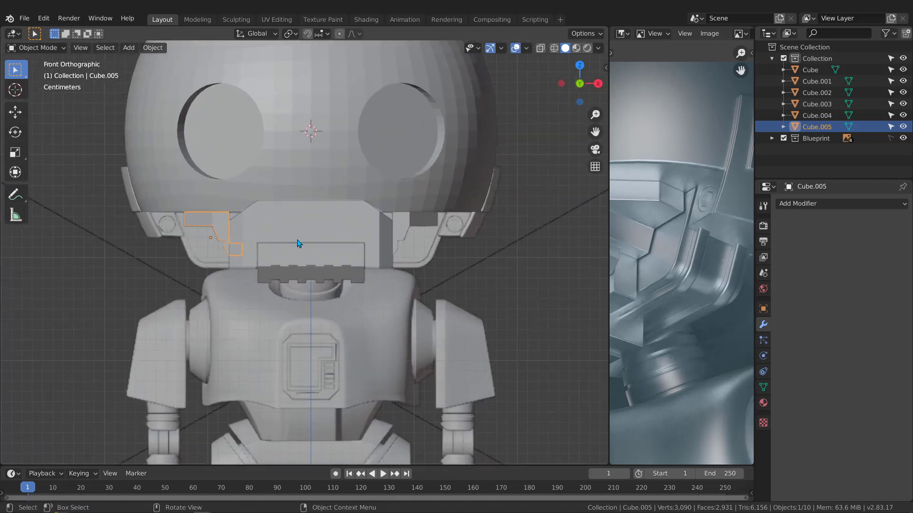
scroll(292, 220, down, 3)
scroll(272, 236, up, 3)
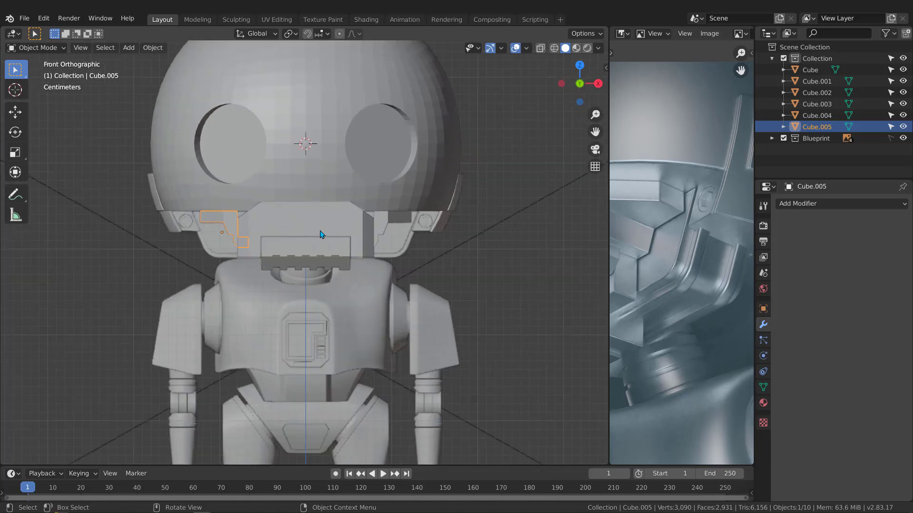
key(shift+a)
mouse_move(321, 230)
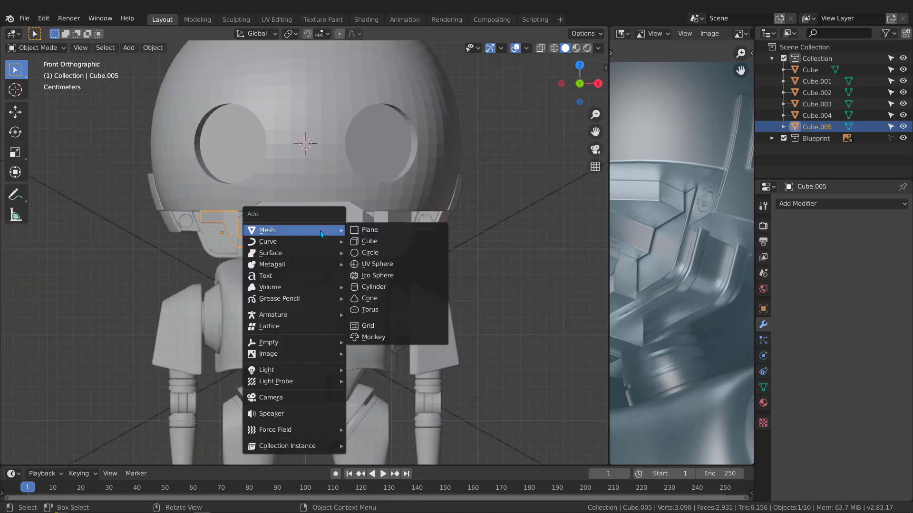
click(366, 241)
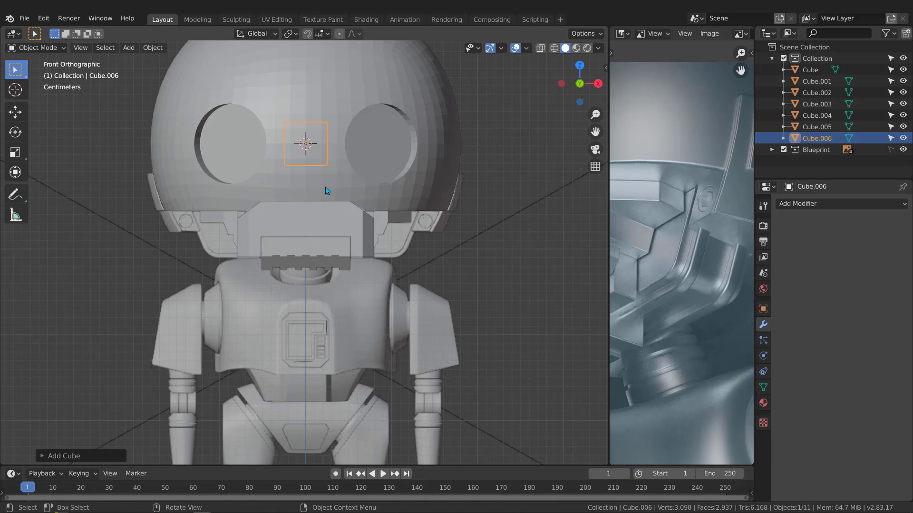
- Lower the new cube about 10.7 cm along Z to jaw height and stretch it about 4.3 times along X
key(g)
key(z)
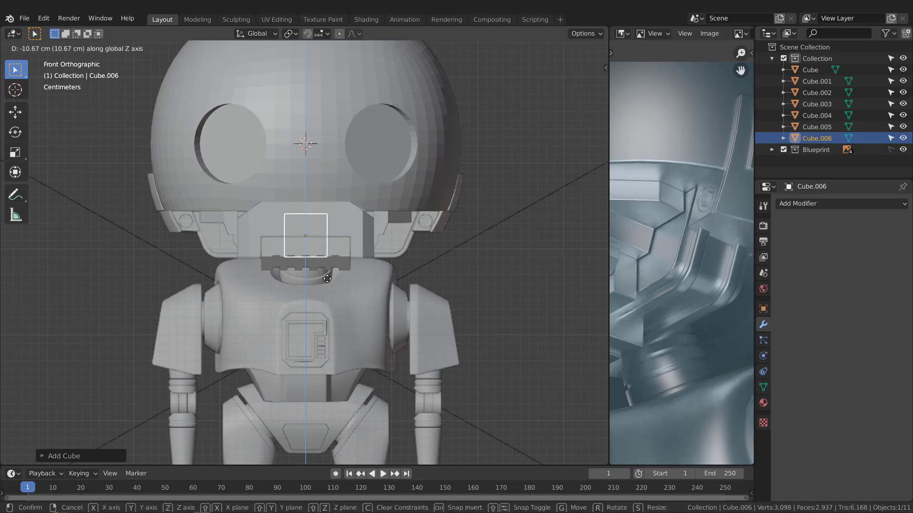
click(325, 278)
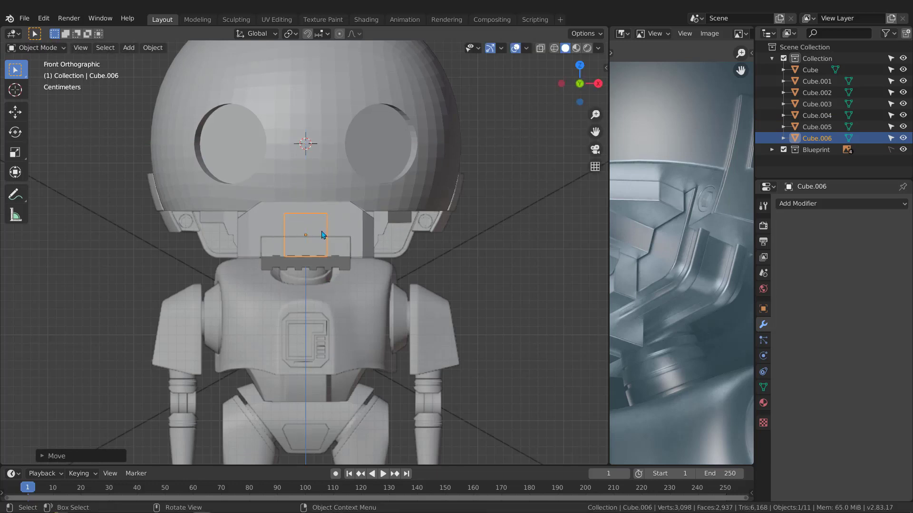
key(s)
key(x)
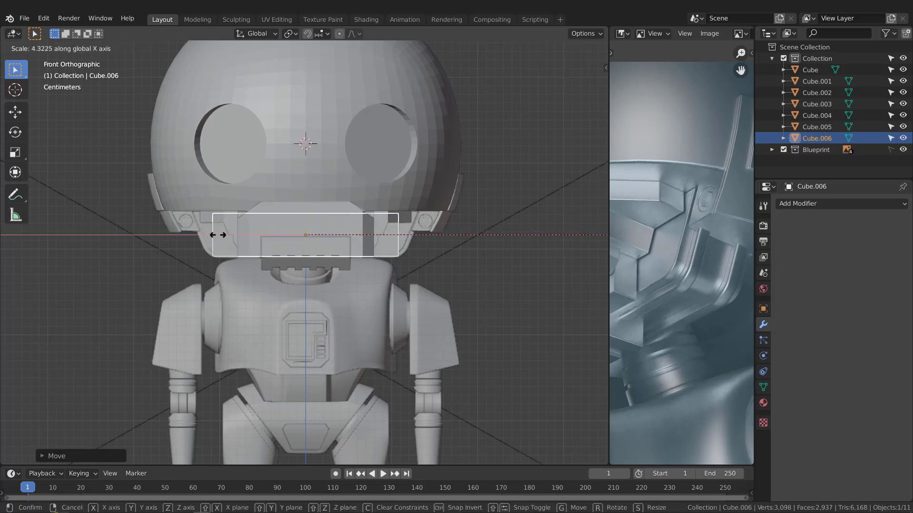
click(221, 238)
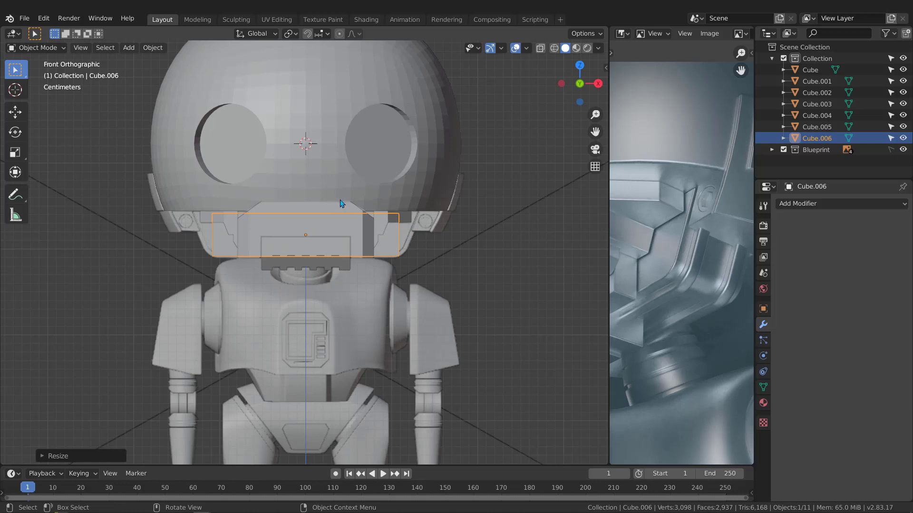
- In wireframe edit mode, raise the cube's top face about 0.29 cm along Z to the head's lower rim
key(Tab)
key(z)
click(193, 204)
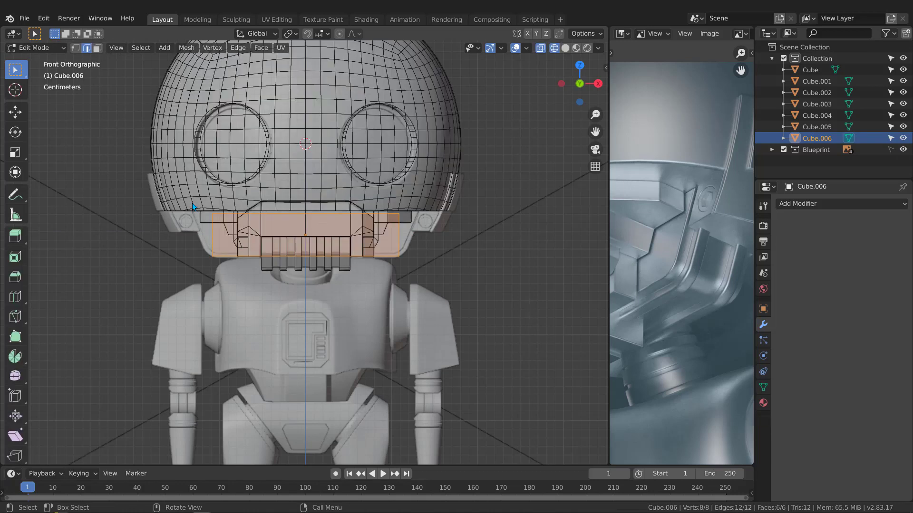
key(b)
drag(315, 206, 492, 218)
scroll(329, 211, up, 3)
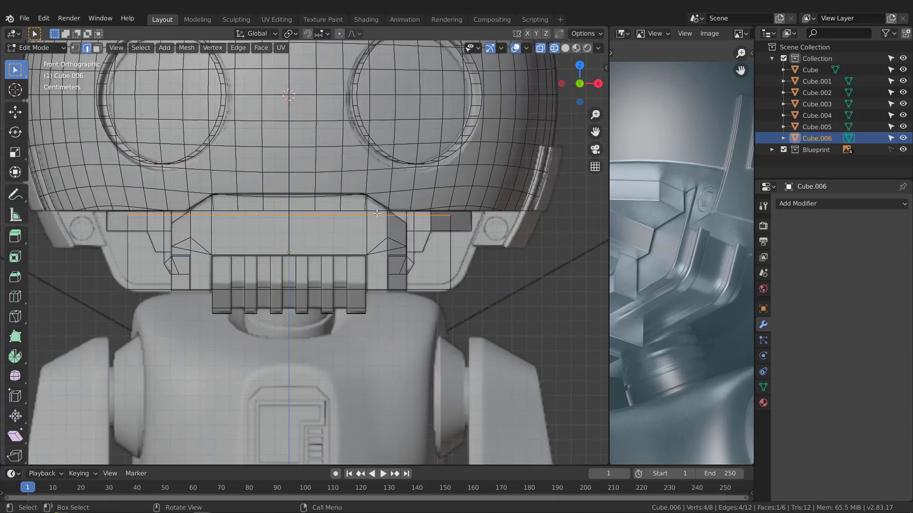
key(g)
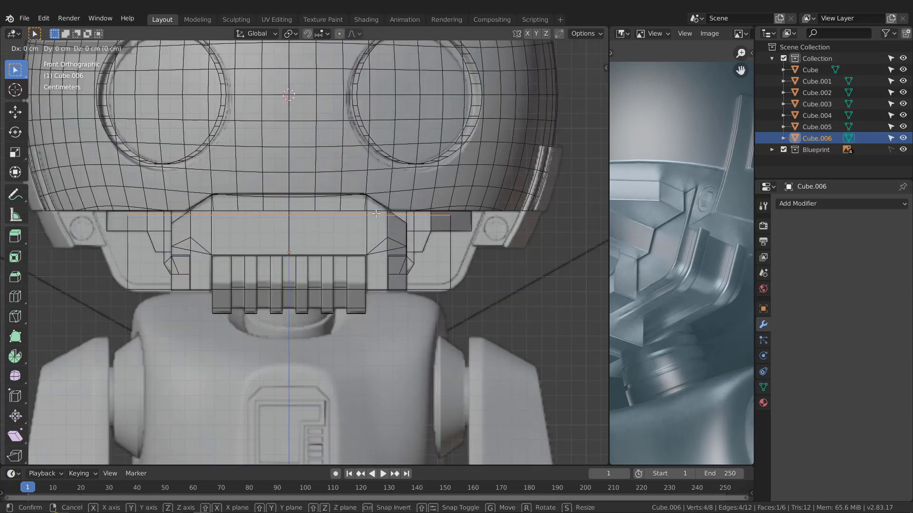
key(z)
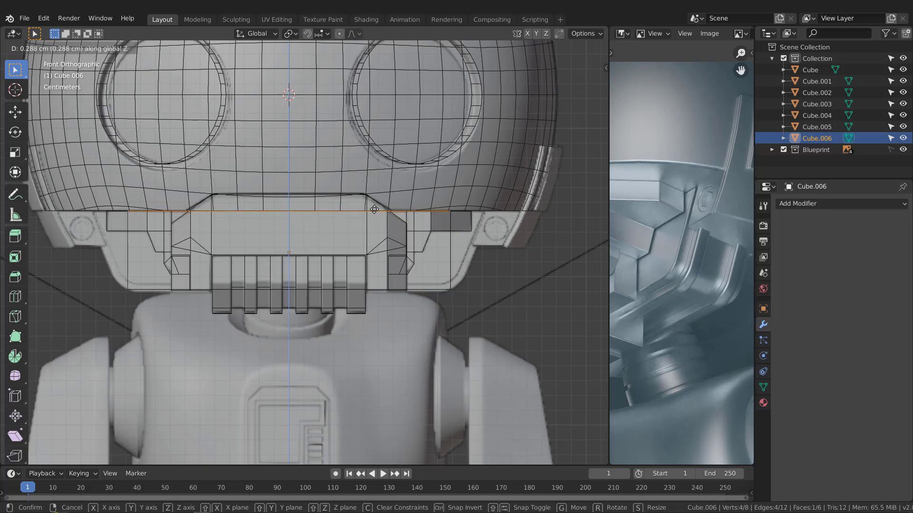
click(373, 209)
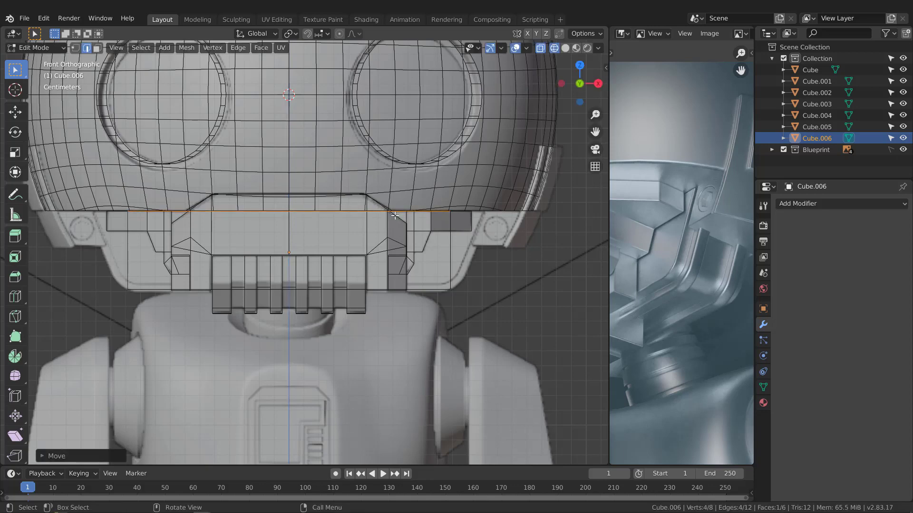
- Widen the cube's top vertices about 1.22 times along X so its sides slant like the blueprint jaw
key(1)
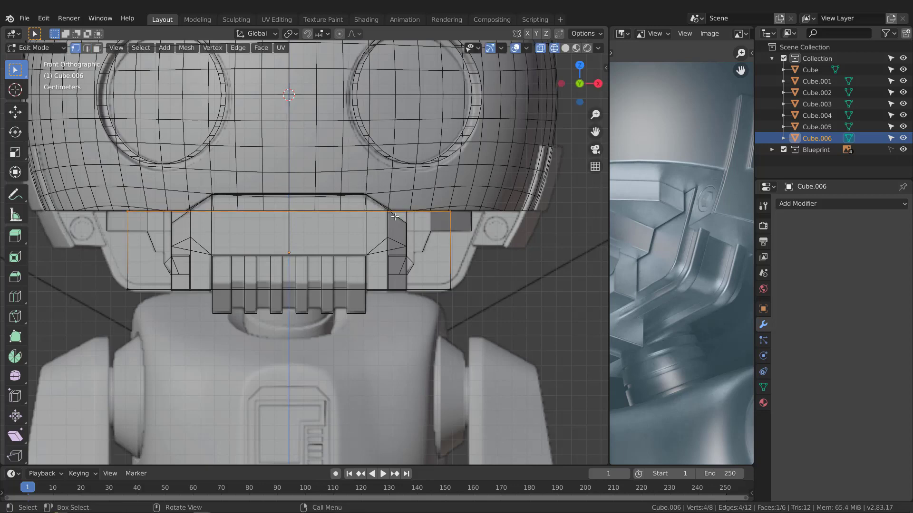
drag(106, 185, 205, 233)
shift+drag(424, 177, 479, 222)
scroll(442, 214, down, 2)
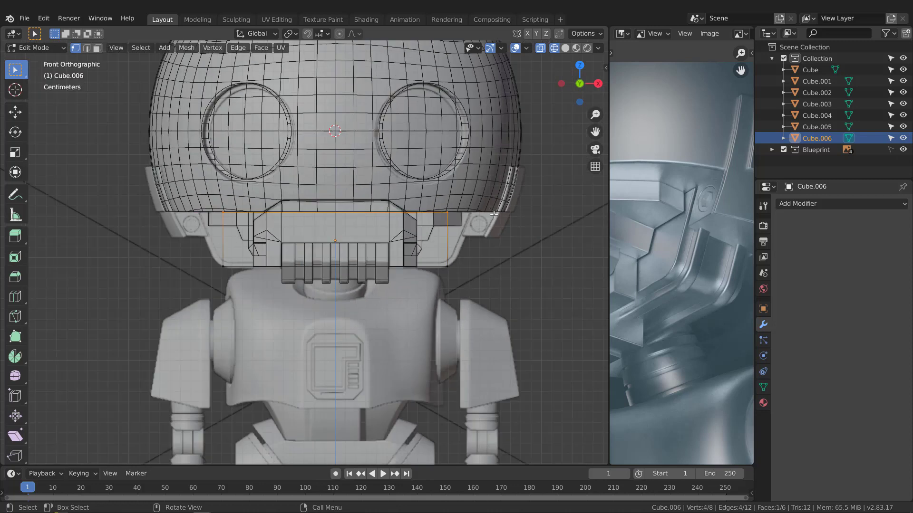
key(s)
key(x)
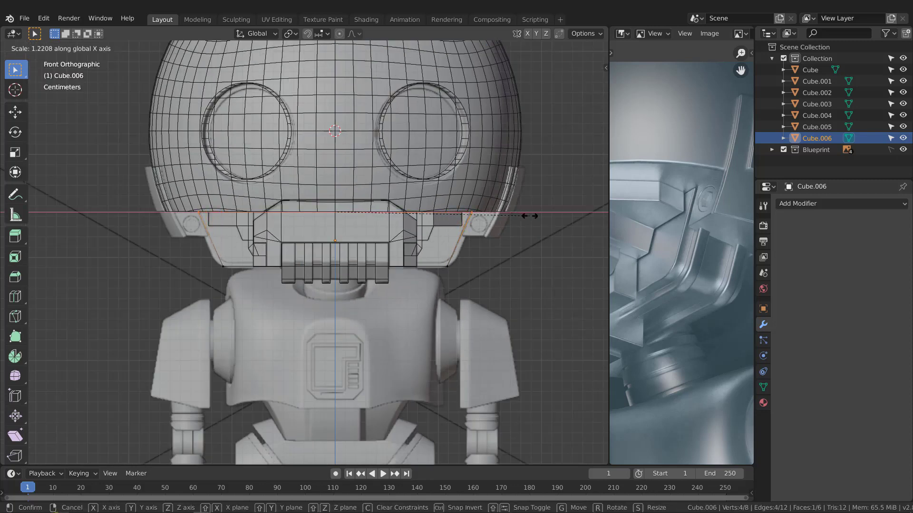
click(527, 217)
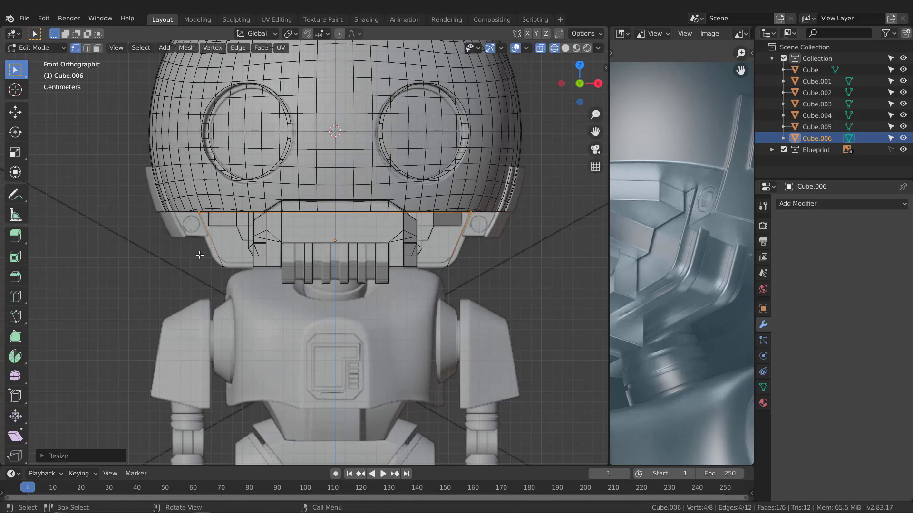
- Raise the block's bottom vertices about 0.38 cm along Z to fit the blueprint's lower jaw line
drag(177, 242, 492, 302)
scroll(399, 262, up, 2)
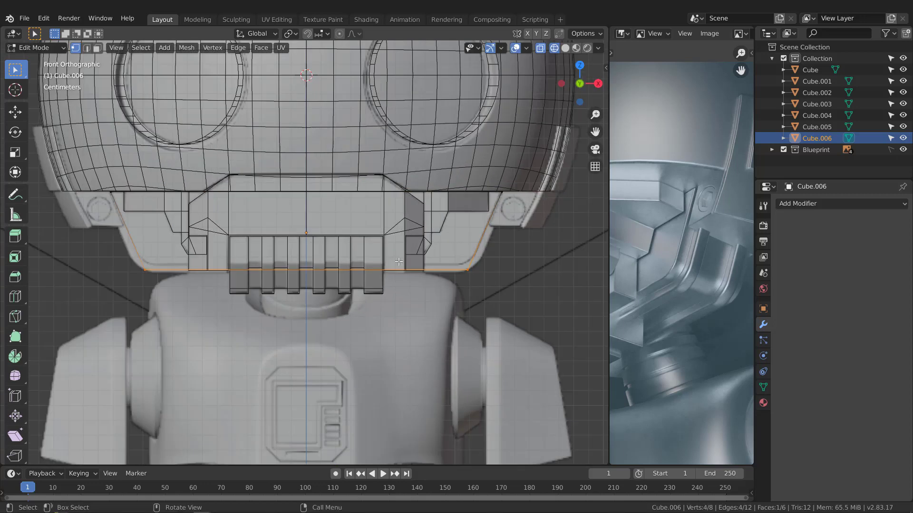
key(g)
key(z)
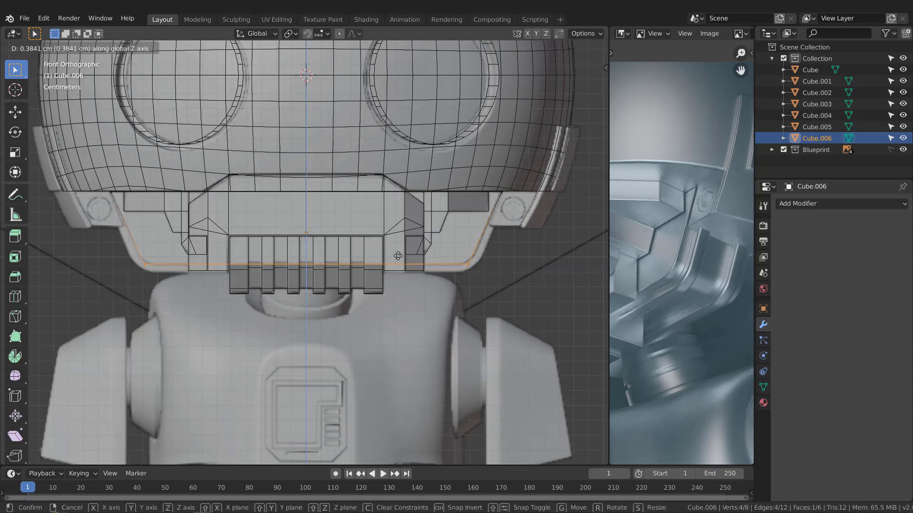
click(398, 256)
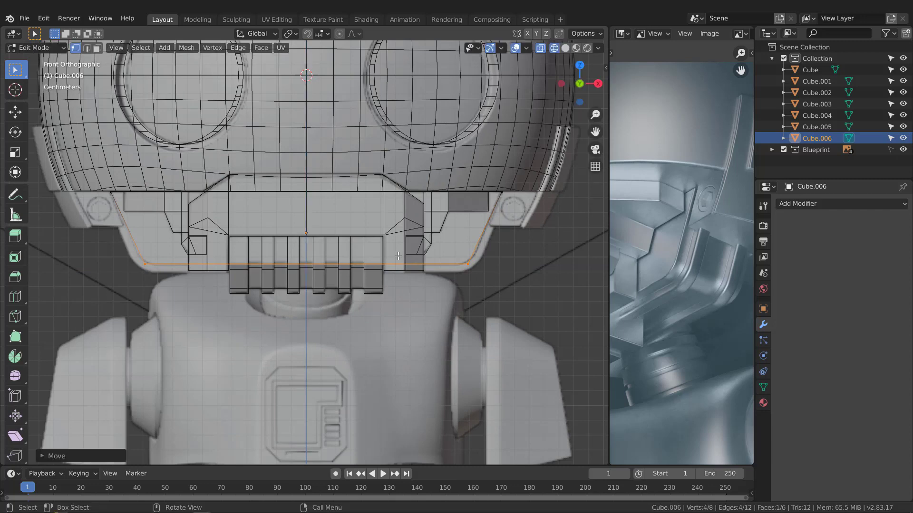
scroll(398, 257, down, 3)
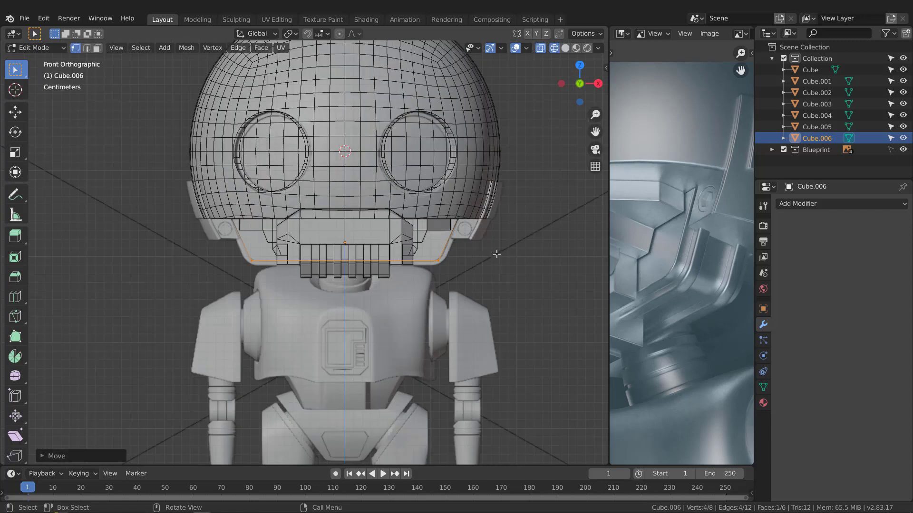
- In side view, move the block's front face forward along Y to meet the back of the mouth piece
key(KP_3)
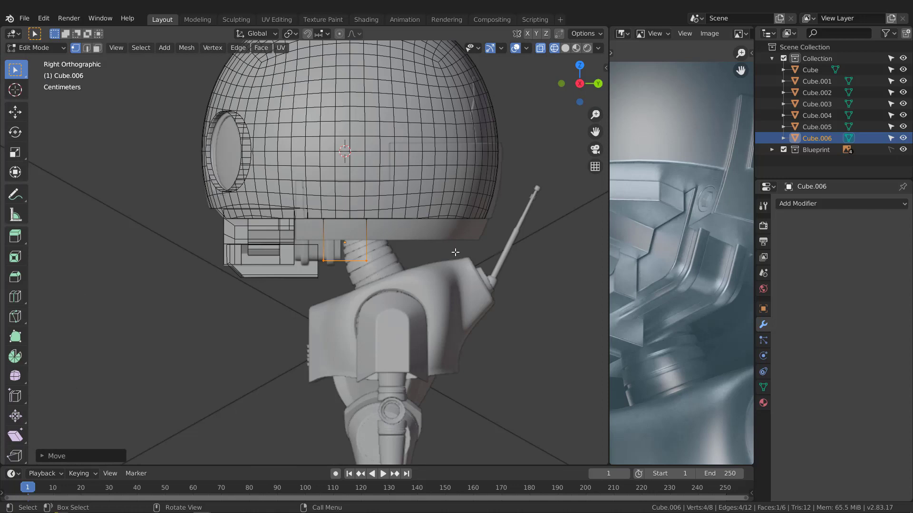
scroll(327, 222, up, 4)
scroll(339, 240, up, 3)
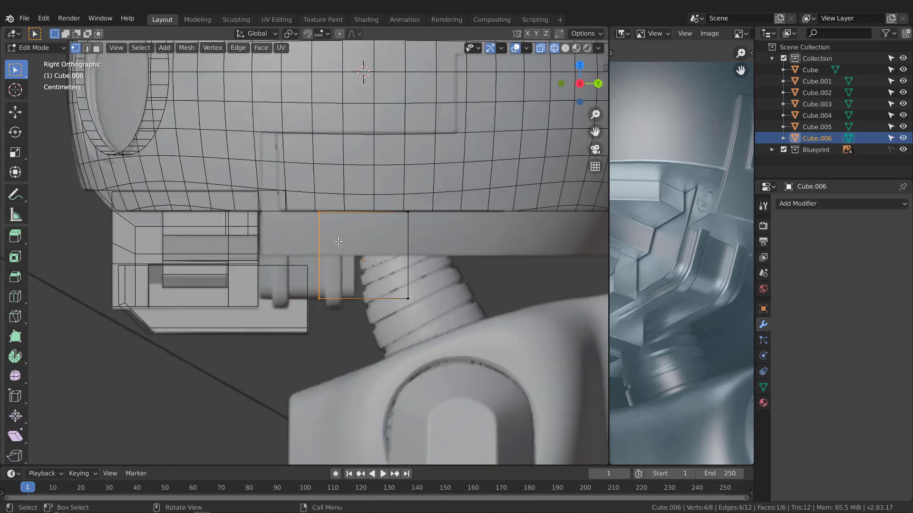
key(g)
key(y)
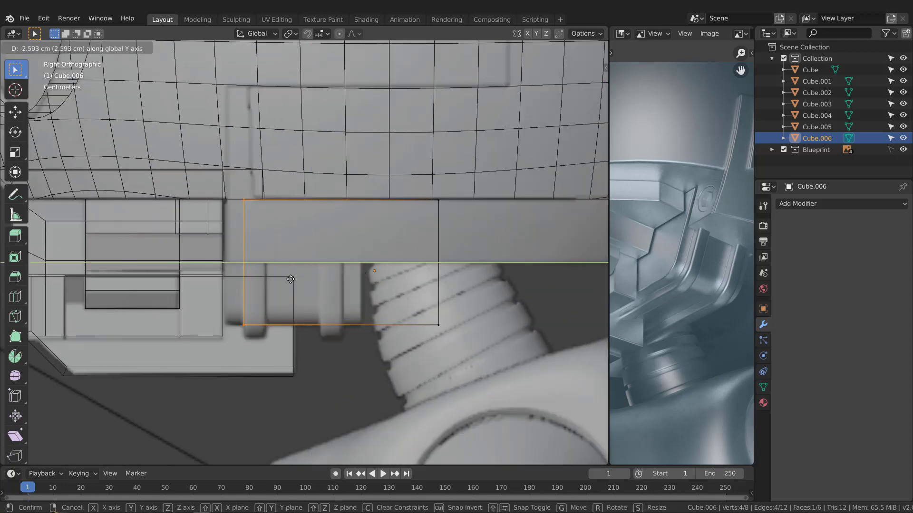
click(278, 279)
- Move the block's rear face forward along Y to the back end of the jaw part in the blueprint
click(437, 281)
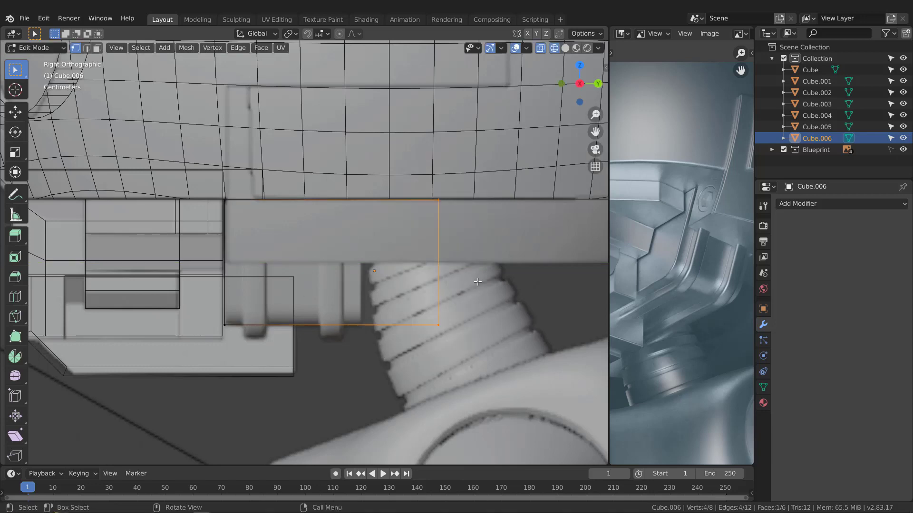
key(g)
key(y)
click(394, 289)
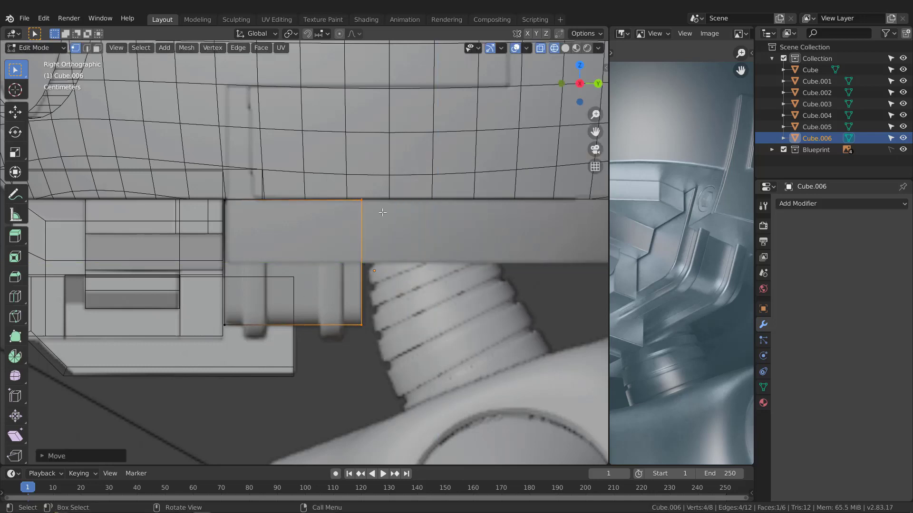
- Select the jaw block's two lower outer side edges and switch the viewport to solid shading
scroll(383, 215, down, 3)
scroll(382, 223, down, 3)
middle_drag(283, 227, 360, 214)
key(KP_Decimal)
key(2)
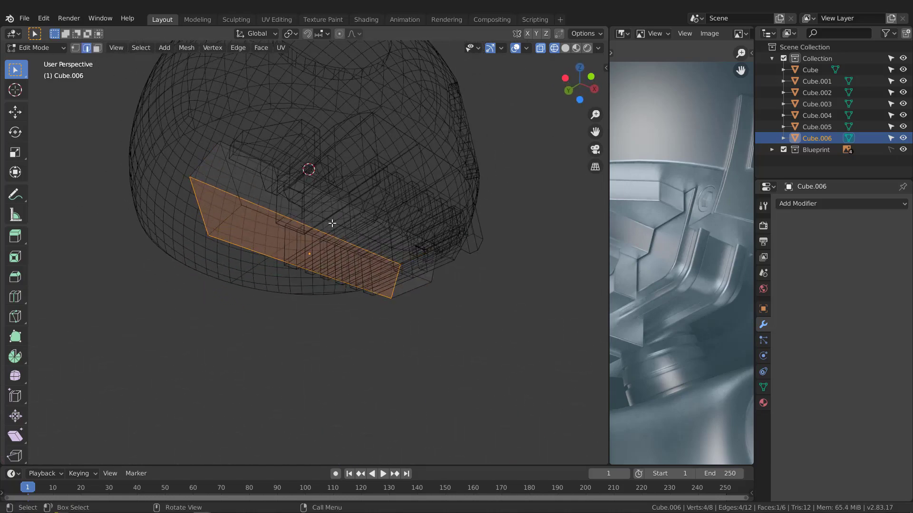
click(234, 212)
shift+click(416, 288)
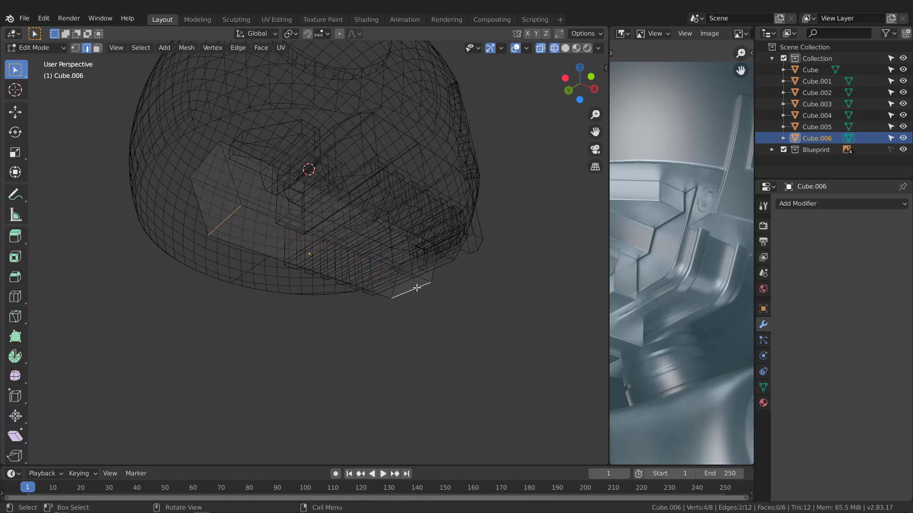
key(z)
click(504, 288)
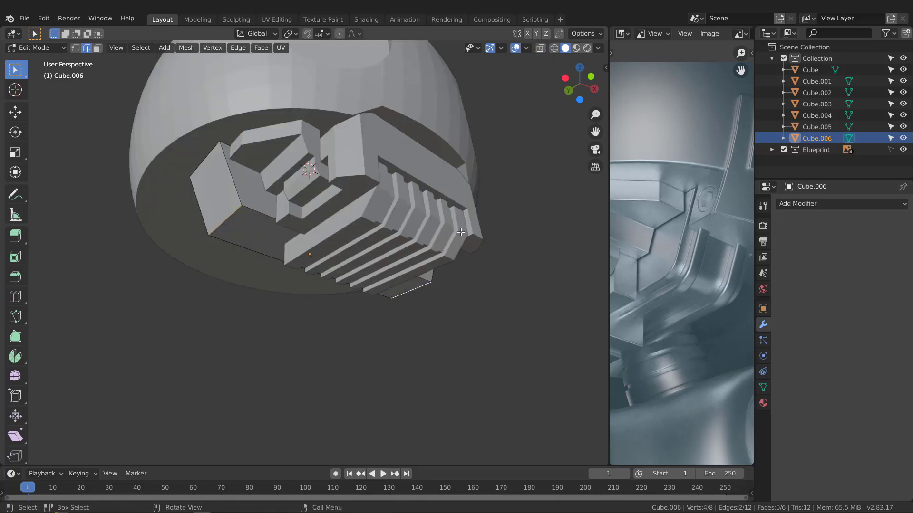
- Try to bevel the two selected lower edges to match the blueprint's rounded jaw corners in front view
middle_drag(504, 288, 454, 272)
scroll(450, 261, up, 2)
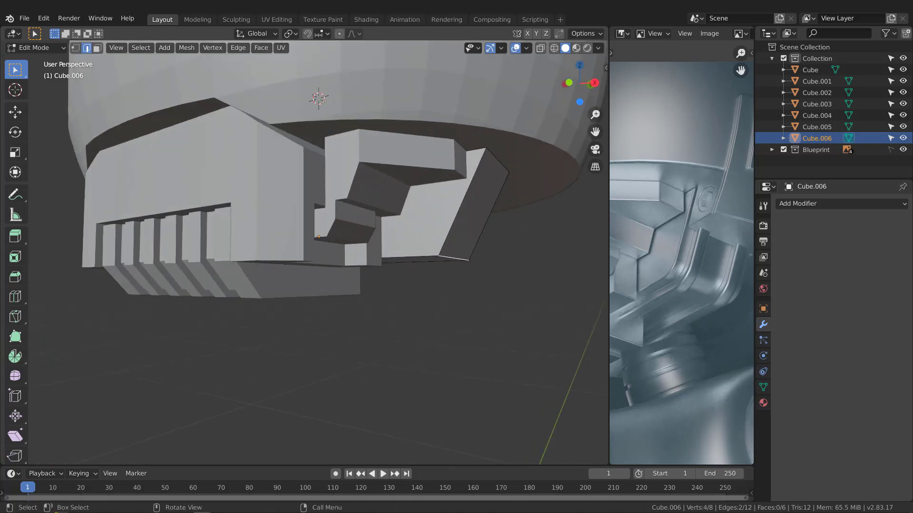
middle_drag(444, 251, 448, 242)
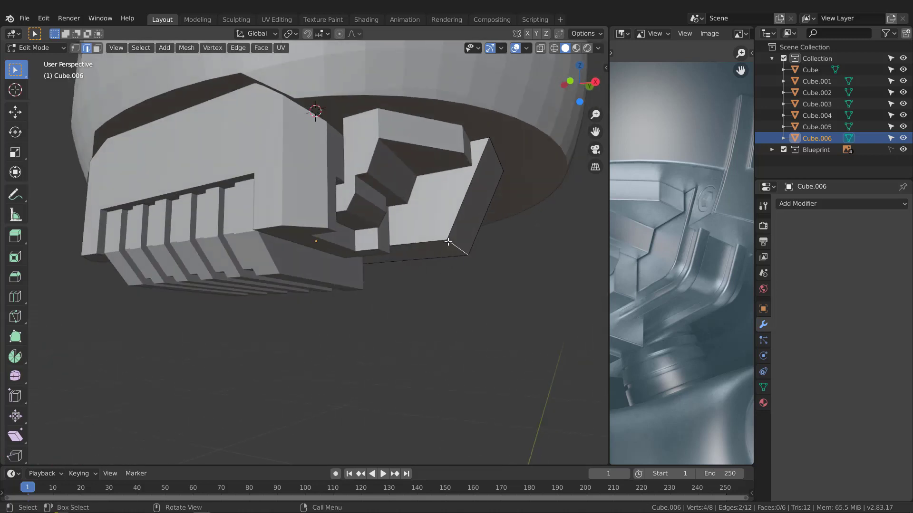
key(KP_1)
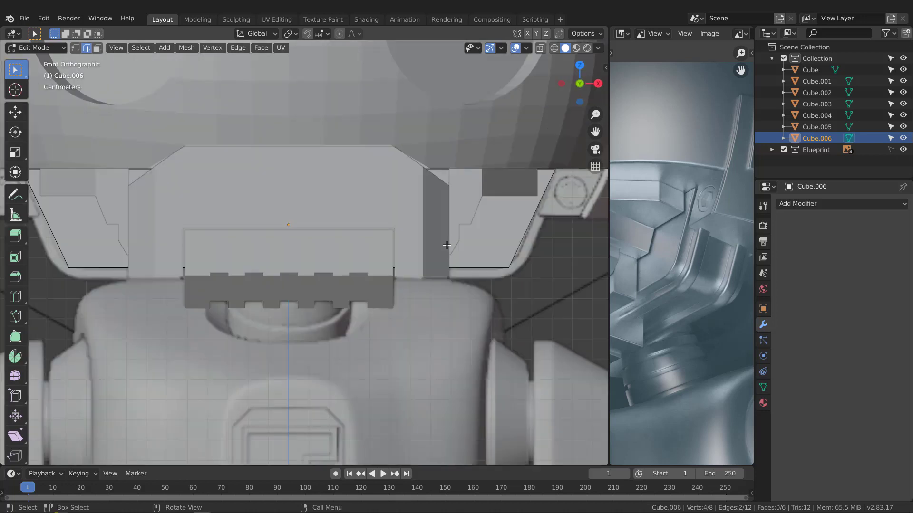
scroll(447, 245, down, 2)
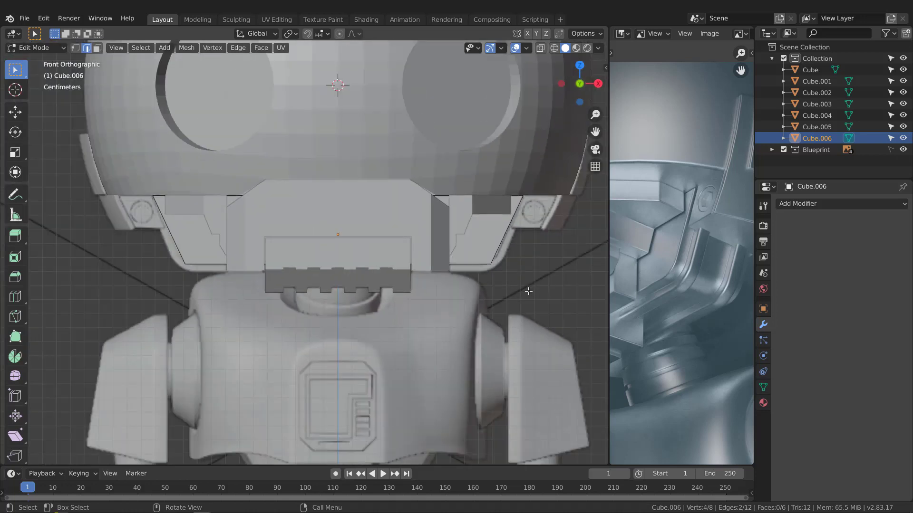
key(ctrl+b)
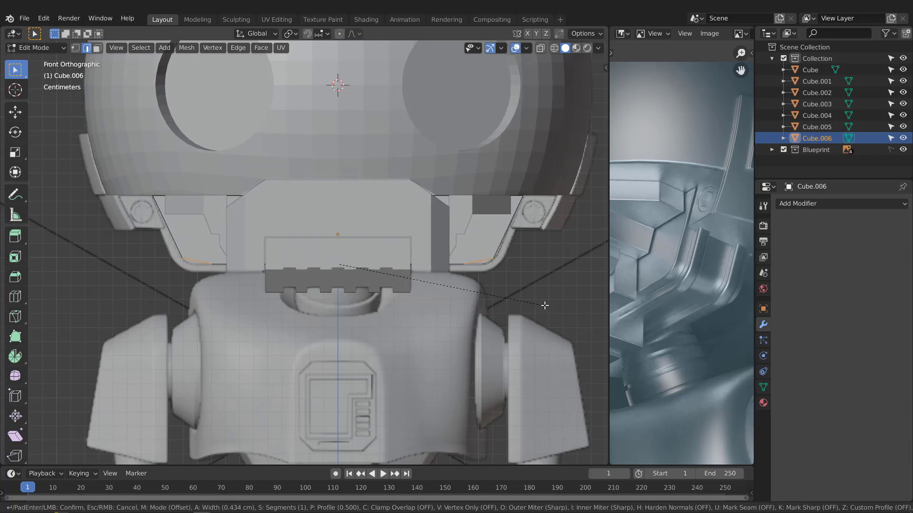
click(540, 304)
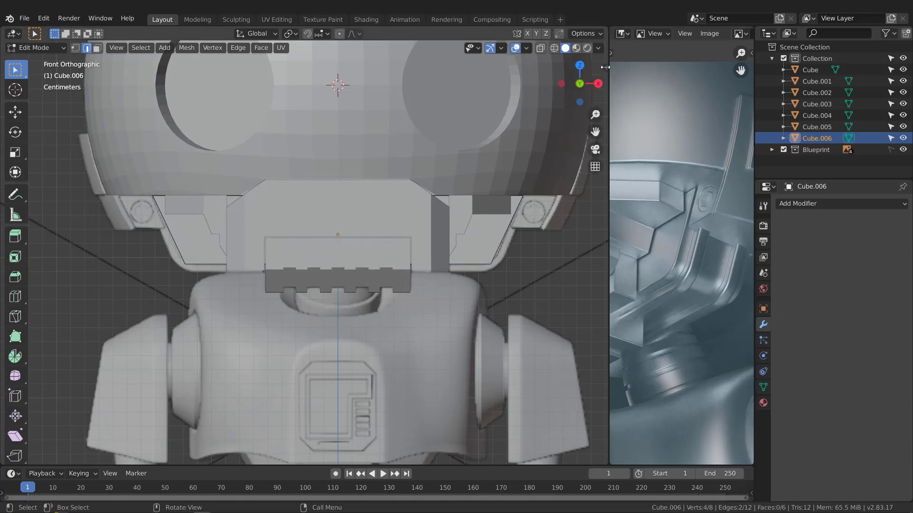
- In Object Mode, check the jaw block's transform values and apply its scale
key(n)
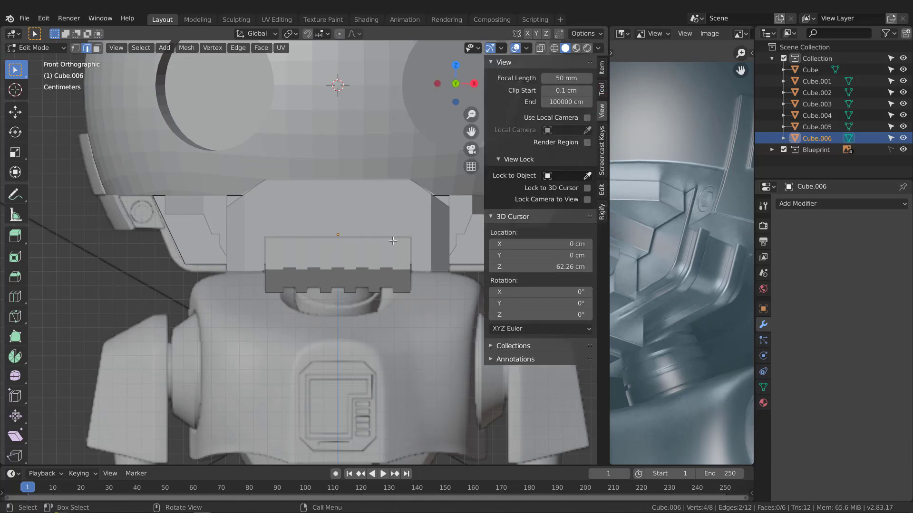
key(Tab)
click(603, 68)
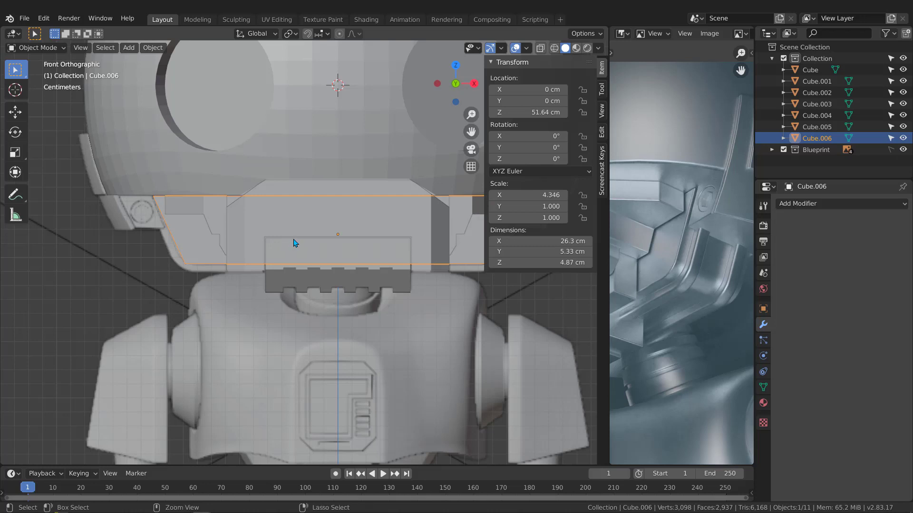
key(ctrl+a)
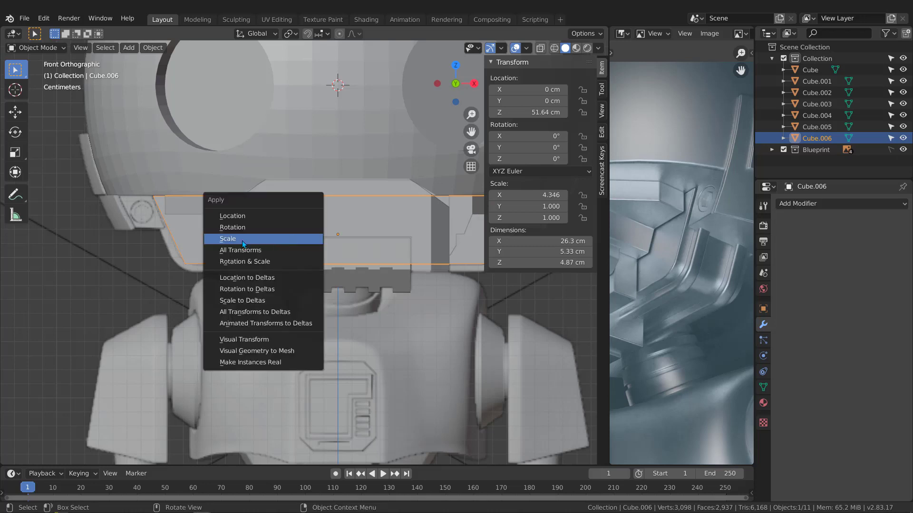
click(228, 241)
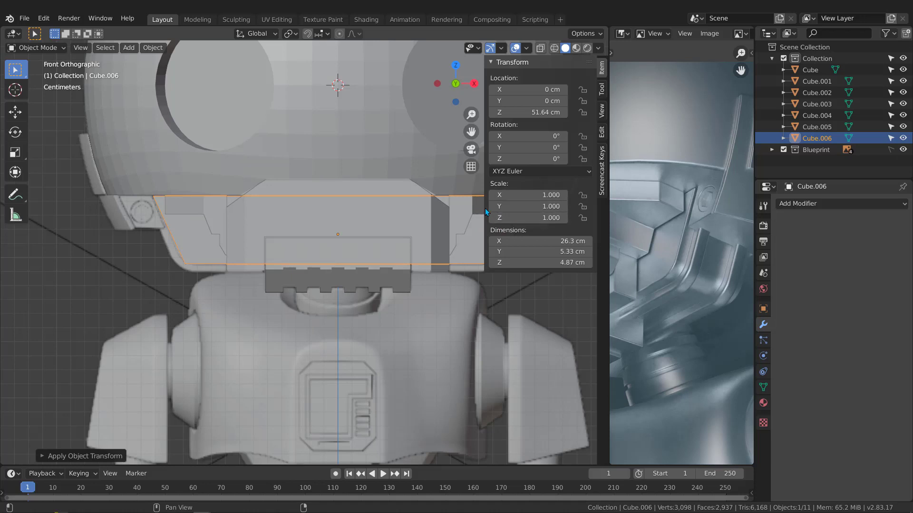
drag(484, 205, 571, 209)
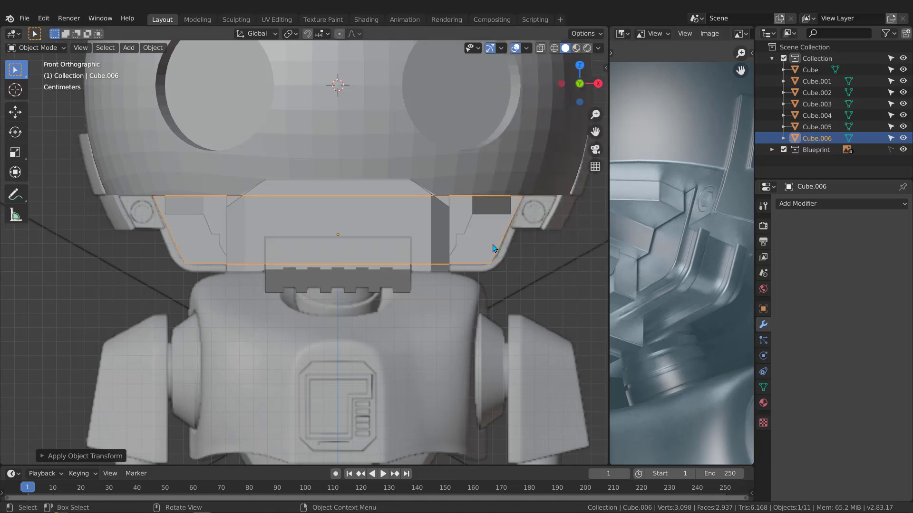
- In Edit Mode, bevel the two lower side edges about 0.91 cm with six segments to match the front blueprint's rounded jaw corners
key(Tab)
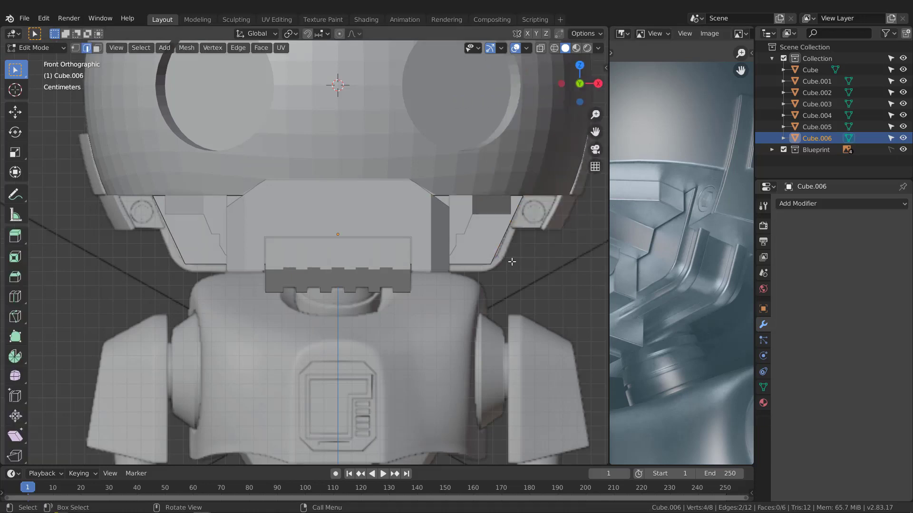
middle_drag(512, 261, 363, 267)
key(KP_1)
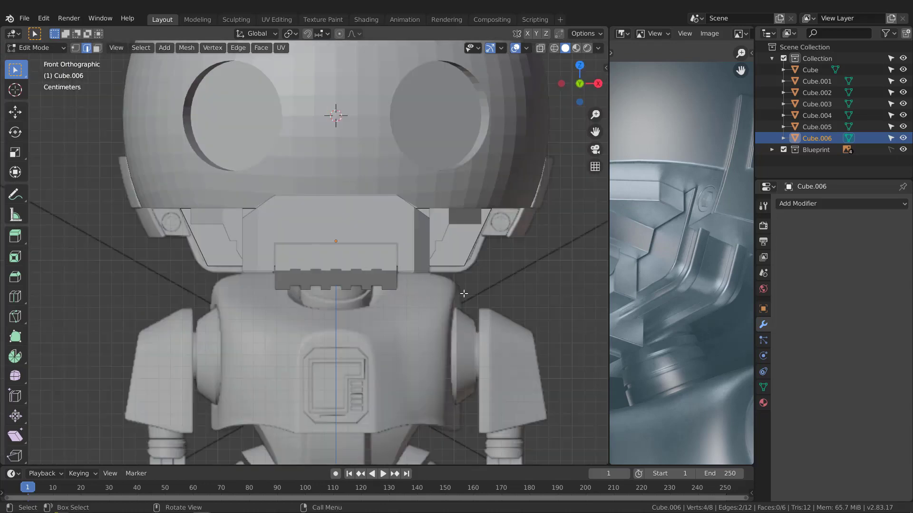
scroll(514, 281, up, 3)
key(ctrl+b)
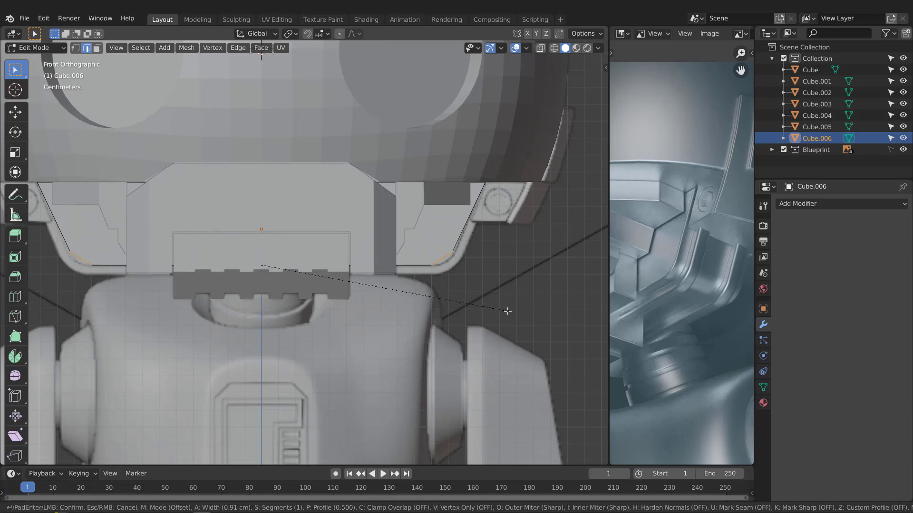
scroll(510, 310, up, 3)
scroll(509, 311, up, 3)
click(509, 310)
middle_drag(505, 305, 393, 182)
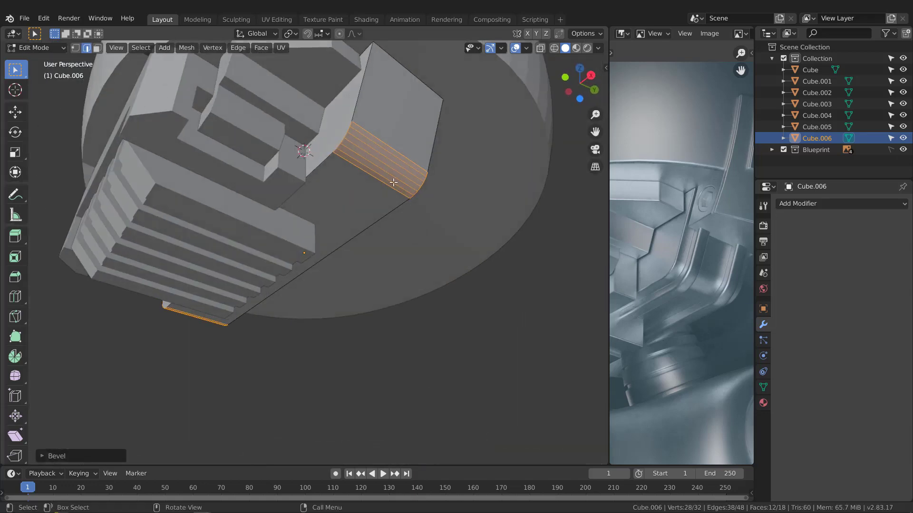
middle_drag(349, 121, 318, 185)
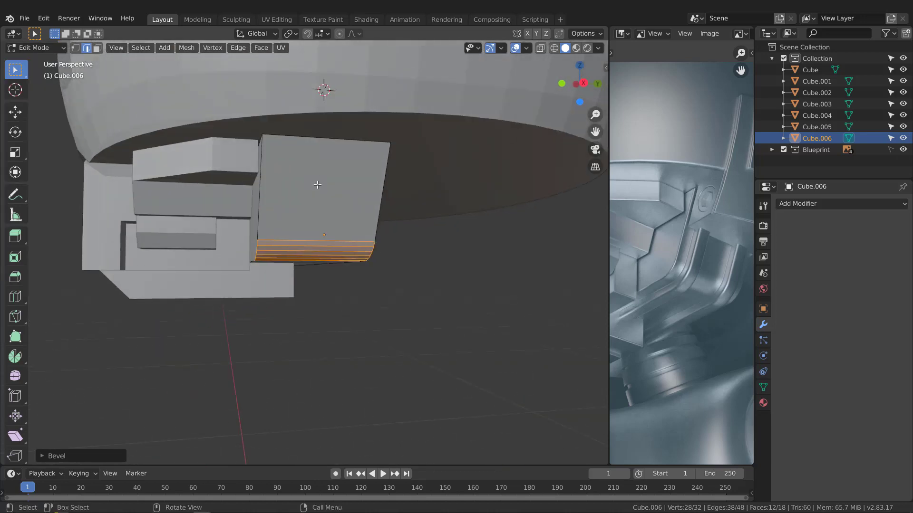
- In wireframe side view, add one centred vertical loop cut around the jaw block
key(KP_3)
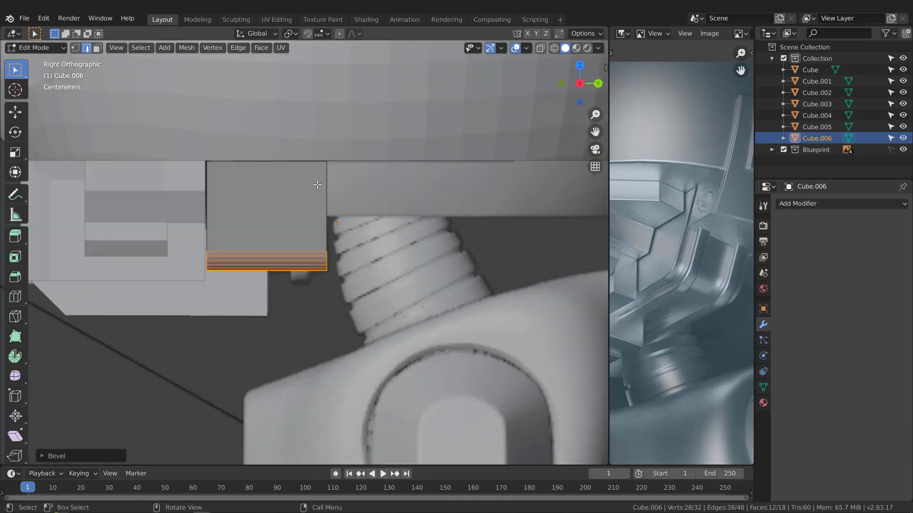
key(z)
click(233, 244)
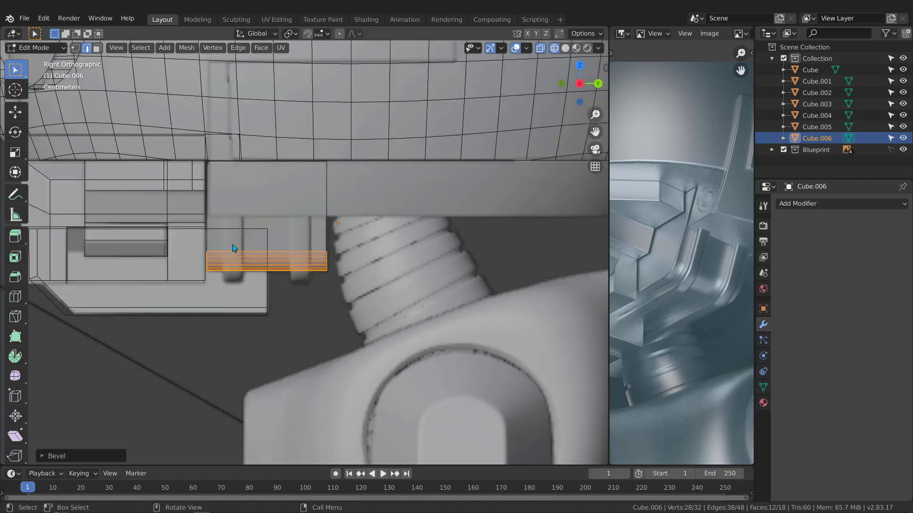
scroll(267, 245, up, 2)
key(ctrl+r)
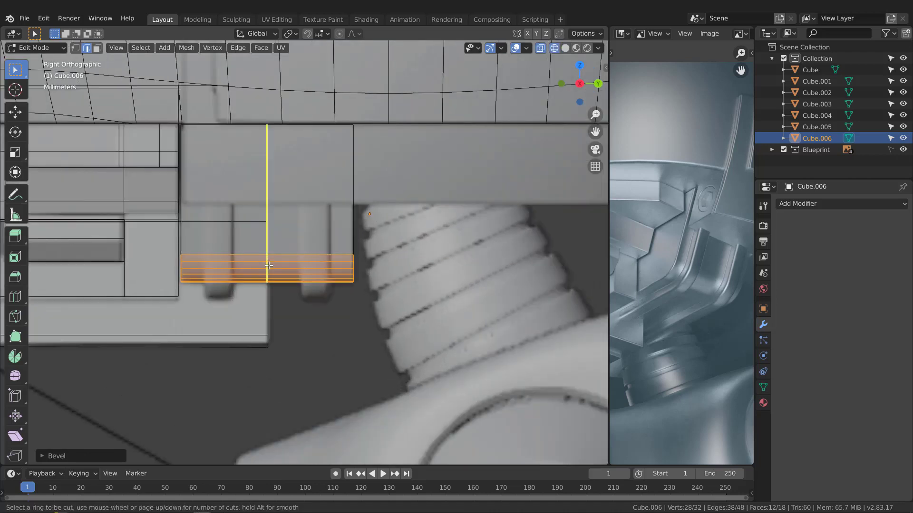
click(269, 266)
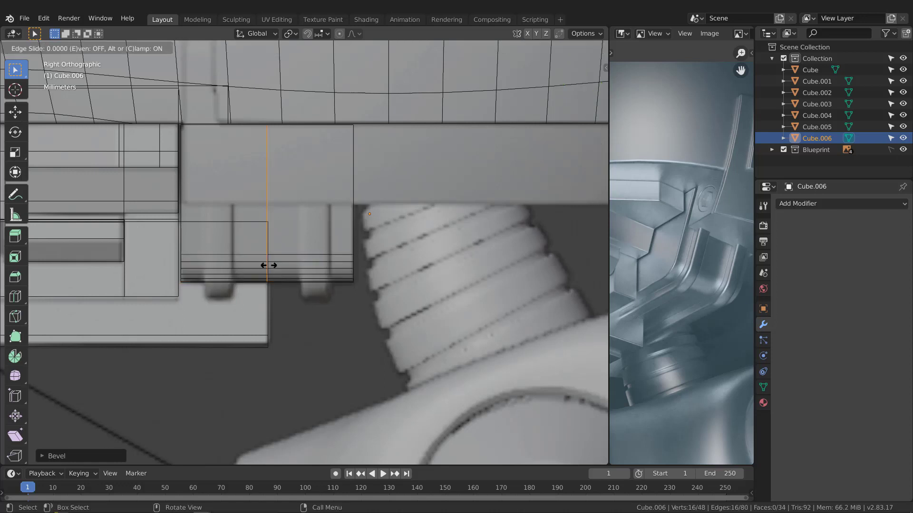
click(268, 266)
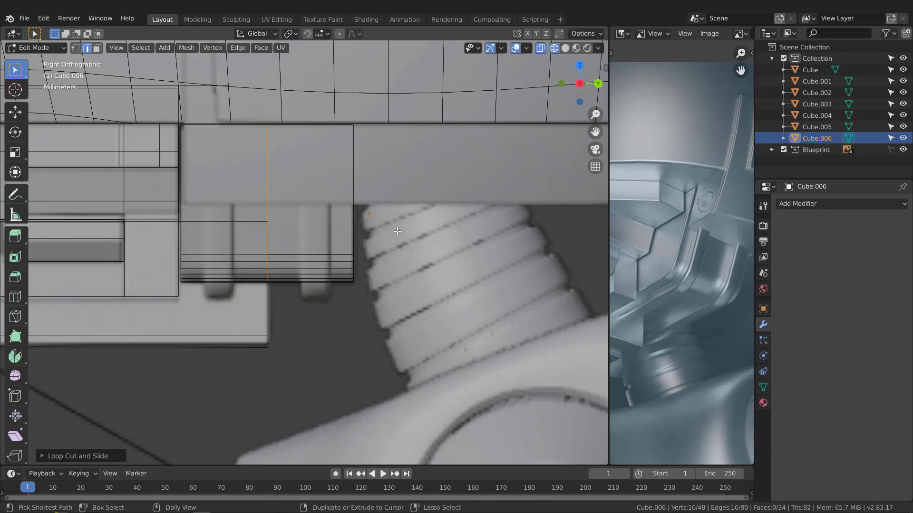
- Offset the centre loop about 0.55 to both sides, onto the blueprint's straps, and bevel the new loops about 0.42 cm to strap width
key(ctrl+shift+r)
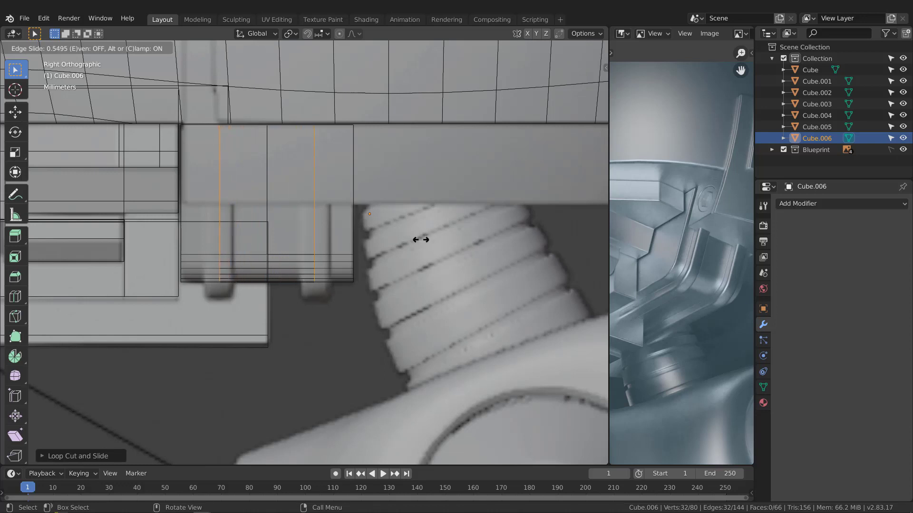
click(420, 240)
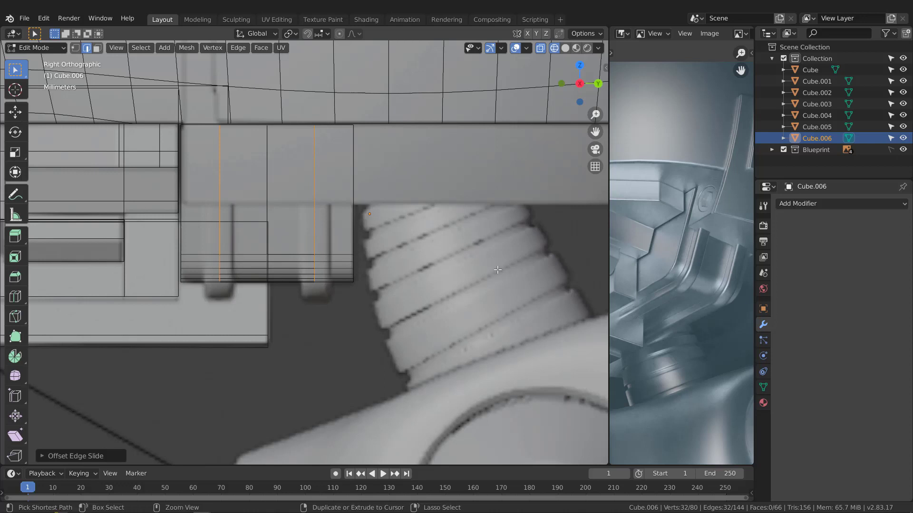
key(ctrl+b)
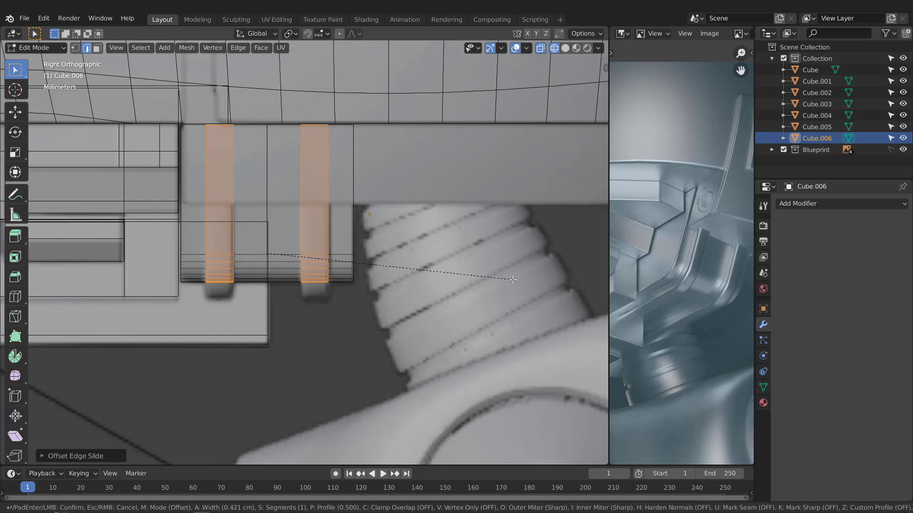
right_click(513, 279)
- In solid shading and face select mode, select only the front strap's faces along both sides and the underside, leaving out the top
middle_drag(500, 274, 323, 227)
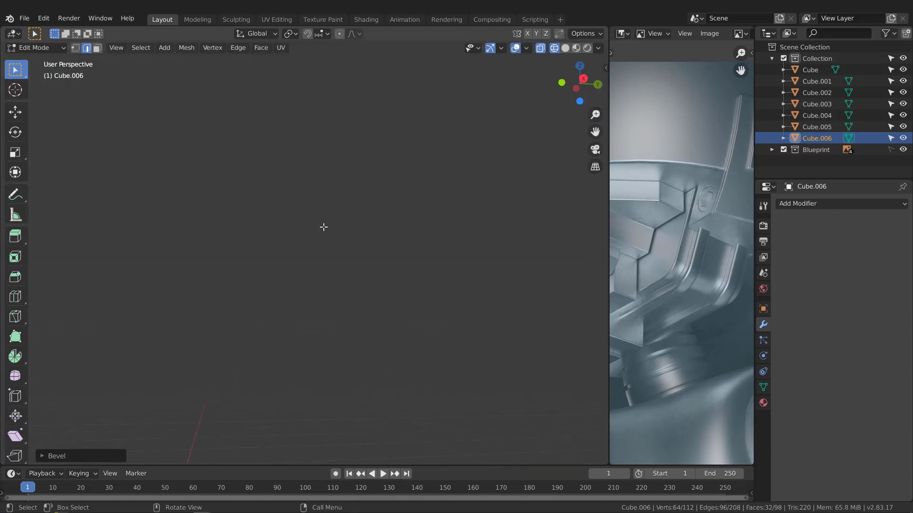
key(z)
click(426, 229)
scroll(370, 234, down, 3)
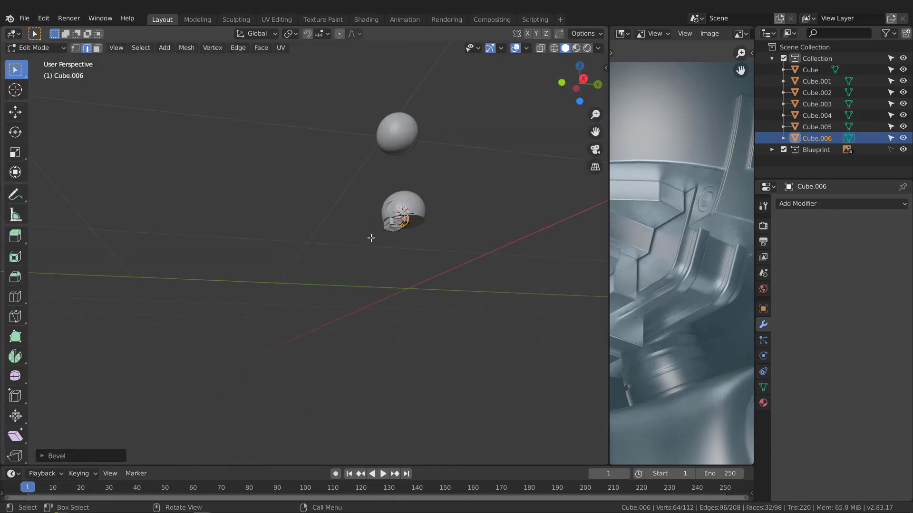
mouse_move(400, 225)
middle_down()
mouse_move(413, 217)
mouse_move(418, 178)
mouse_move(507, 202)
mouse_move(507, 220)
mouse_move(457, 233)
mouse_move(394, 244)
mouse_move(390, 225)
middle_up()
scroll(410, 219, up, 11)
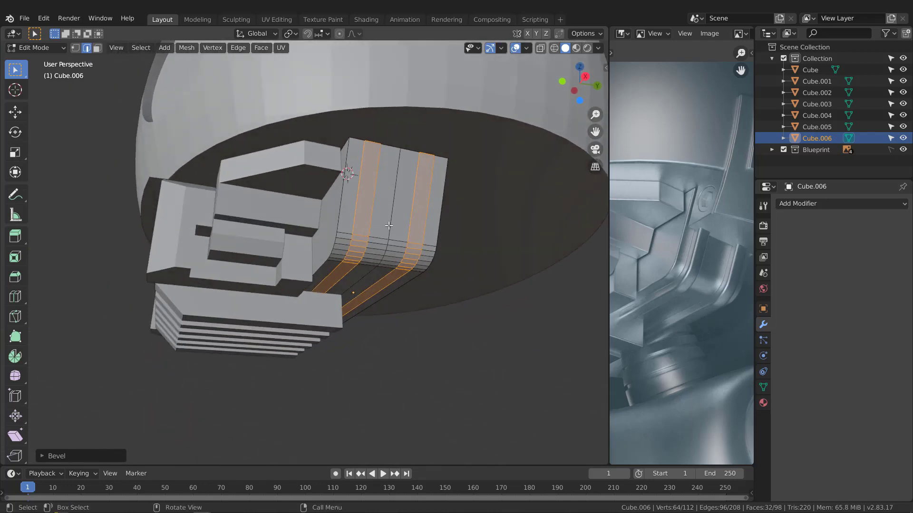
key(3)
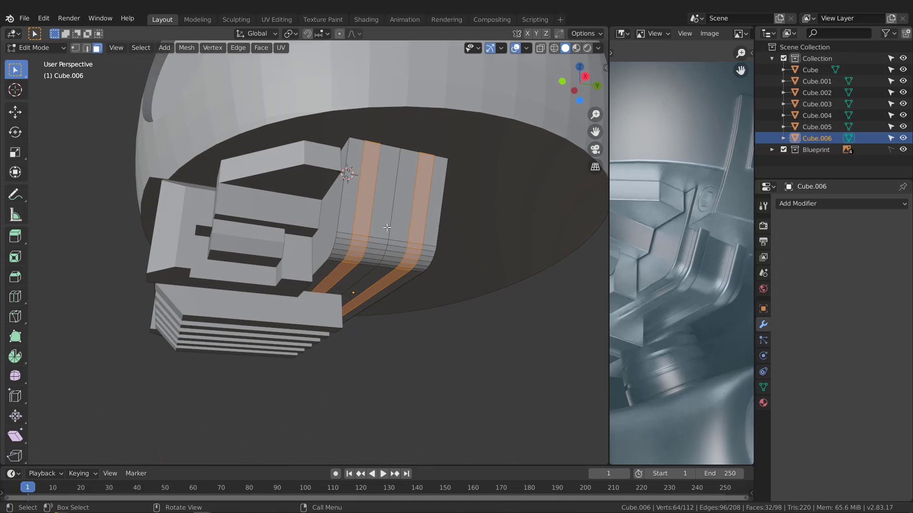
click(365, 192)
middle_drag(302, 253, 378, 229)
middle_drag(310, 227, 286, 155)
ctrl+click(314, 199)
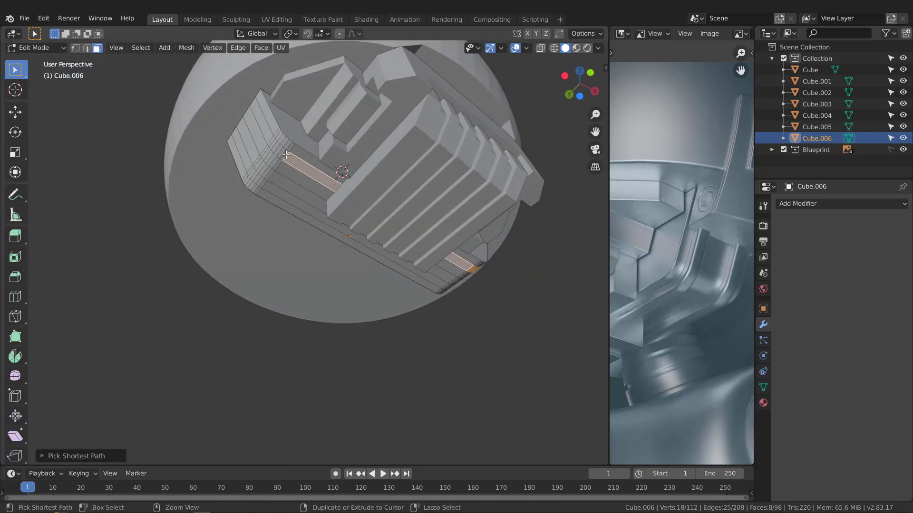
ctrl+click(260, 122)
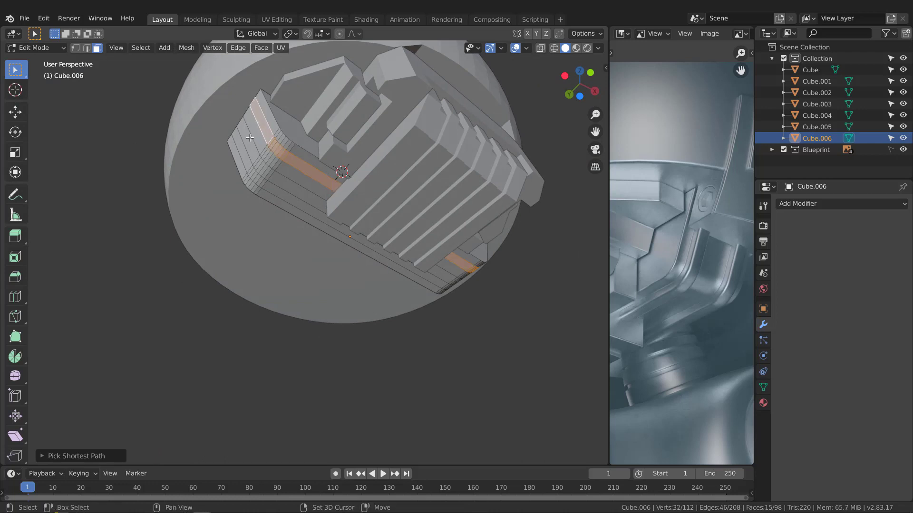
- Add the rear strap's faces along both sides and the underside to the selection, leaving out the top
shift+click(247, 136)
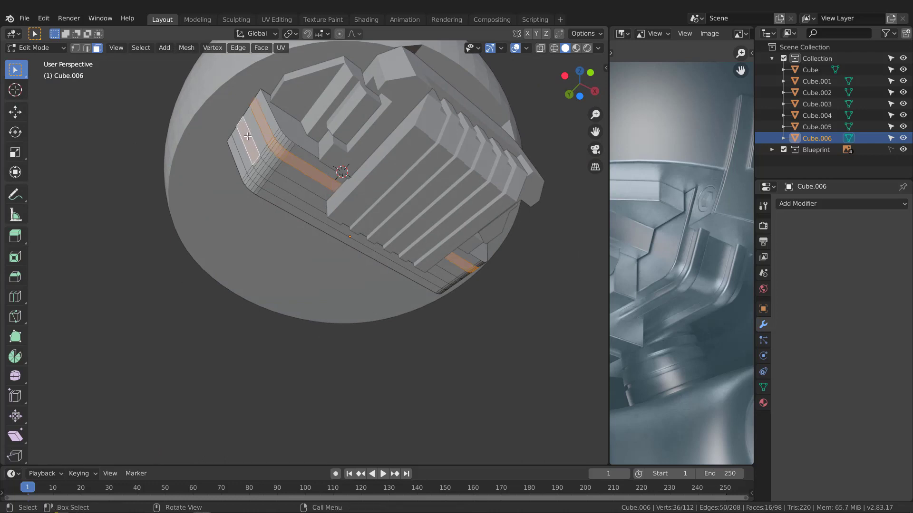
ctrl+click(308, 199)
middle_drag(448, 212, 388, 174)
ctrl+click(404, 185)
scroll(383, 175, up, 3)
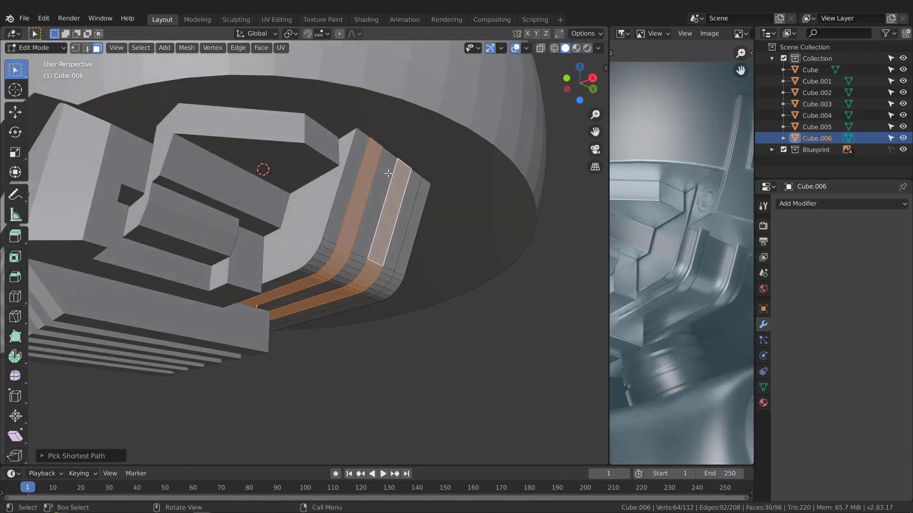
- Try to extrude both selected straps about 0.0044 along their normals and compare them with the side blueprint in wireframe
key(alt+e)
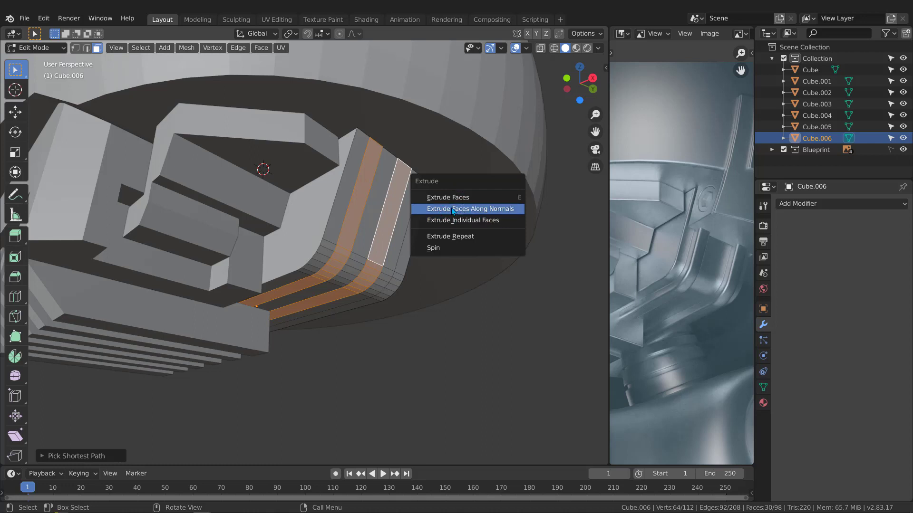
click(487, 212)
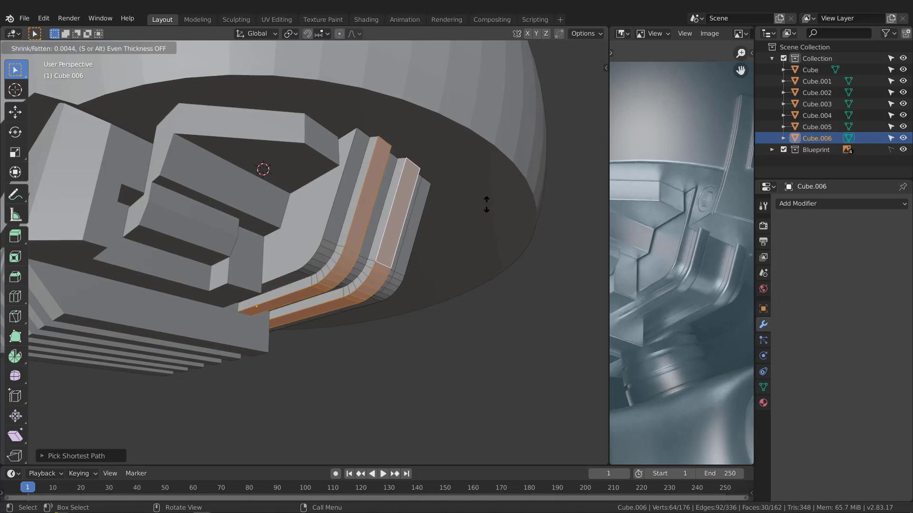
click(483, 202)
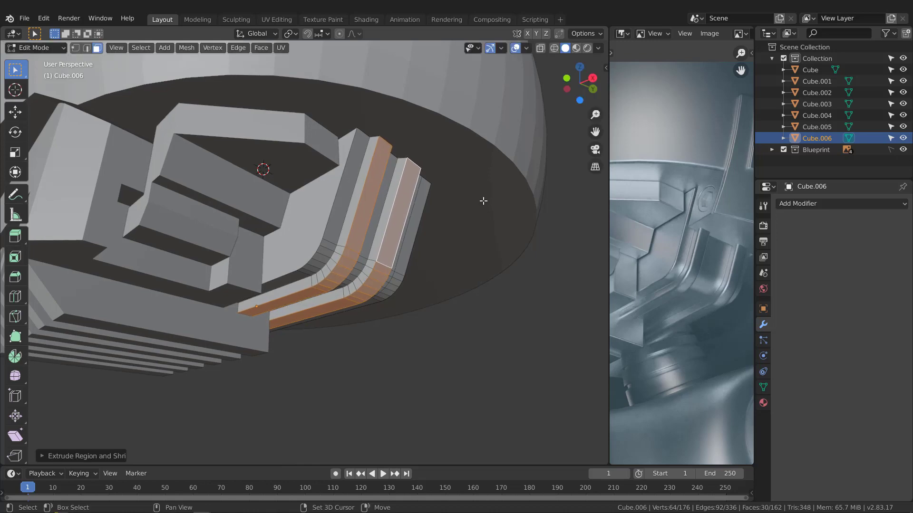
middle_drag(483, 200, 286, 200)
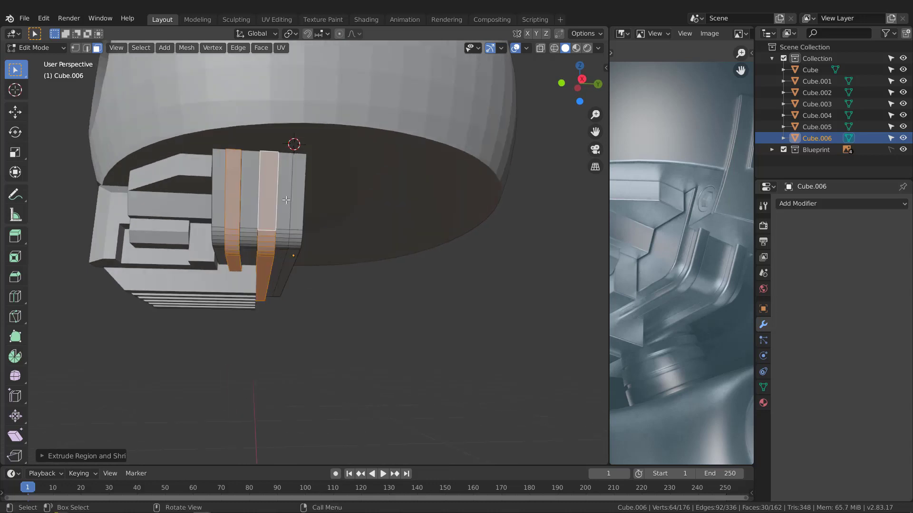
key(KP_3)
scroll(226, 285, up, 3)
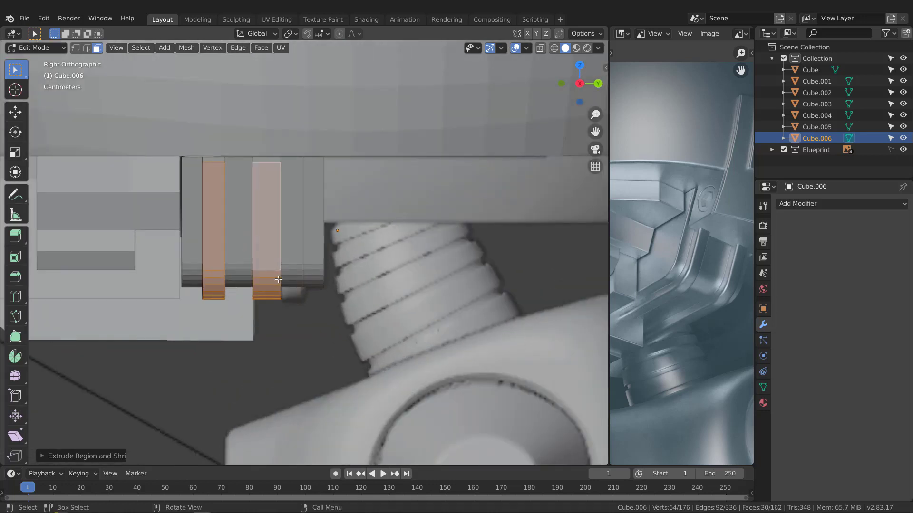
key(z)
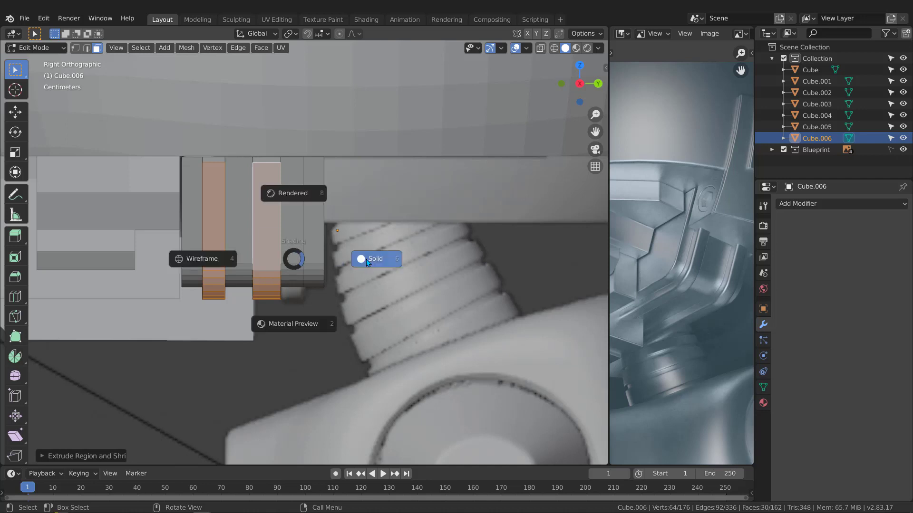
click(236, 258)
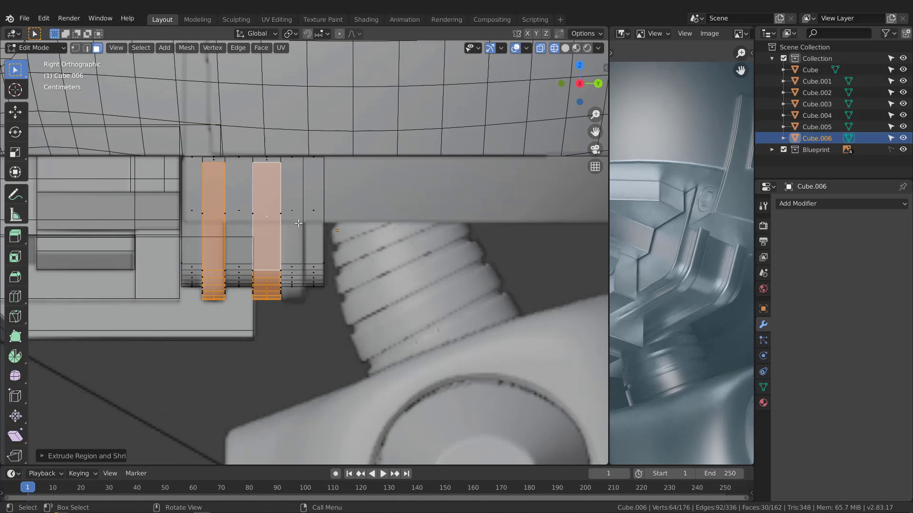
middle_drag(266, 254, 385, 205)
- Undo the strap extrusion and the rear strap's face selection, keeping only the front strap selected, and return to solid shading
key(ctrl+z)
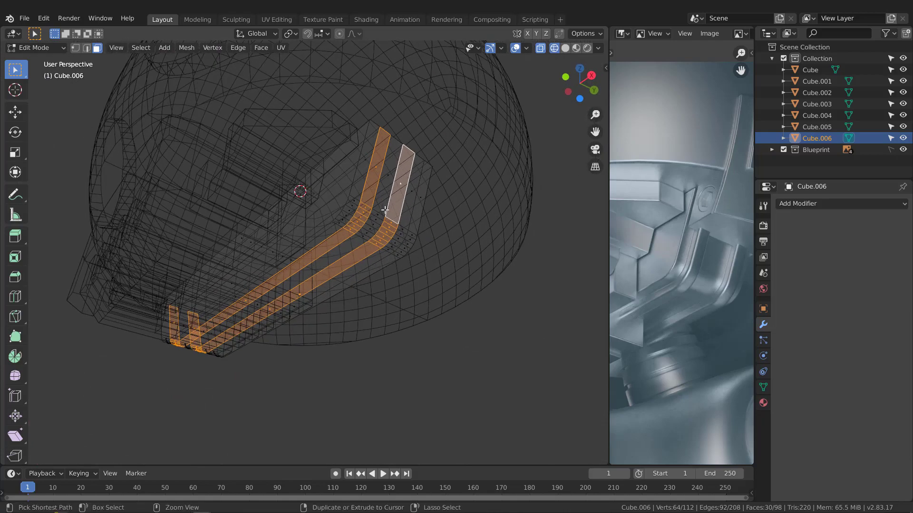
key(ctrl+z)
key(ctrl+z)
mouse_move(359, 256)
middle_down()
mouse_move(320, 247)
mouse_move(369, 249)
middle_up()
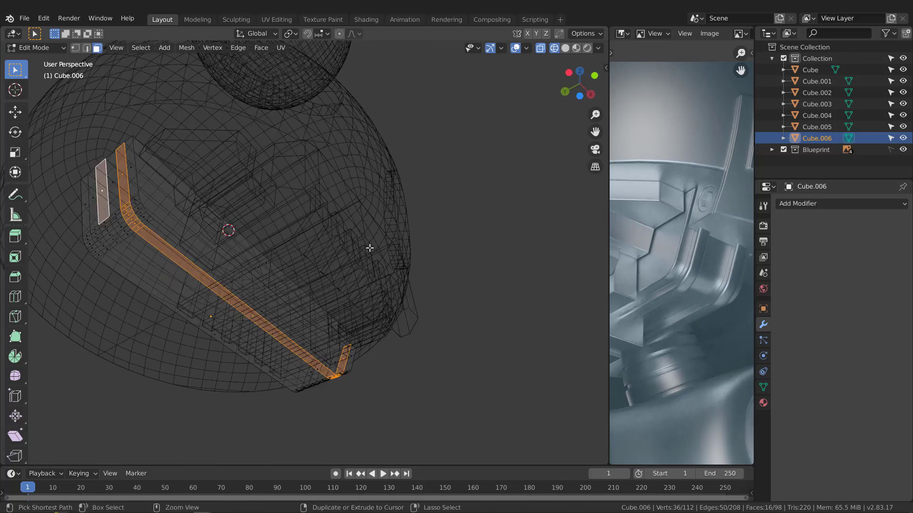
key(ctrl+z)
middle_drag(149, 183, 173, 184)
key(z)
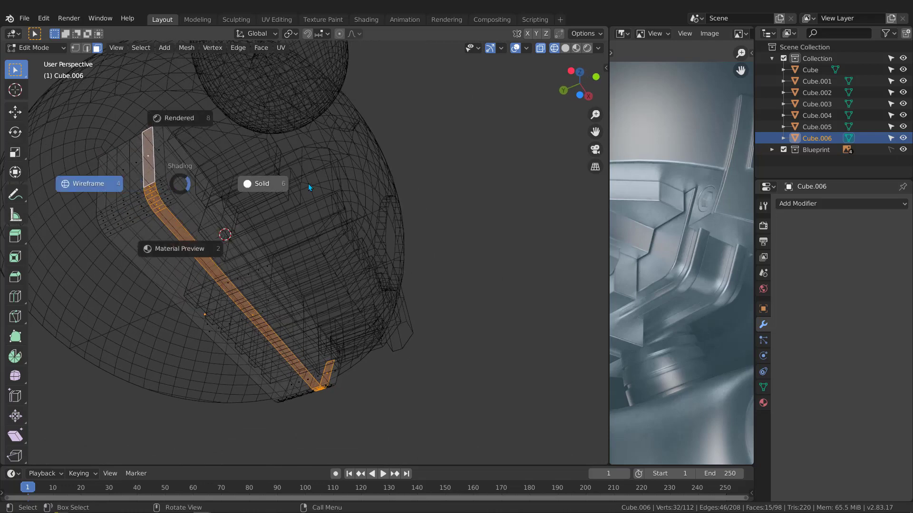
click(308, 183)
- Add the second-to-last face column at the jaw block's rear to the selection, along both sides and the underside, leaving out the top
mouse_move(308, 183)
middle_down()
mouse_move(251, 192)
mouse_move(217, 183)
mouse_move(225, 159)
mouse_move(225, 248)
middle_up()
shift+click(229, 155)
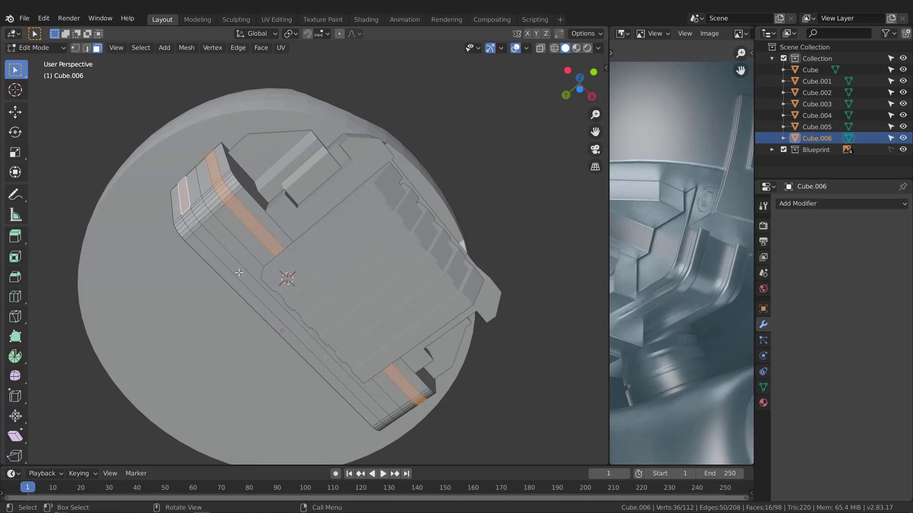
ctrl+click(277, 310)
middle_drag(278, 310, 326, 243)
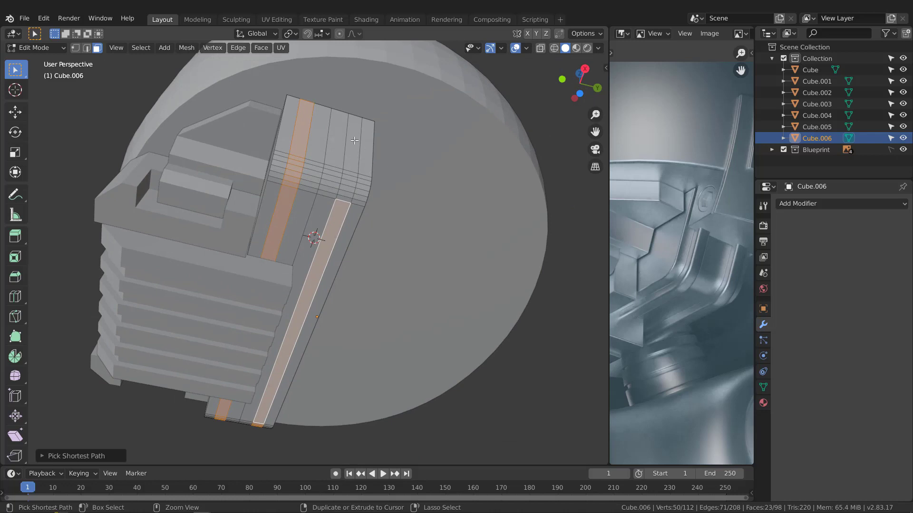
ctrl+click(354, 141)
middle_drag(354, 141, 379, 230)
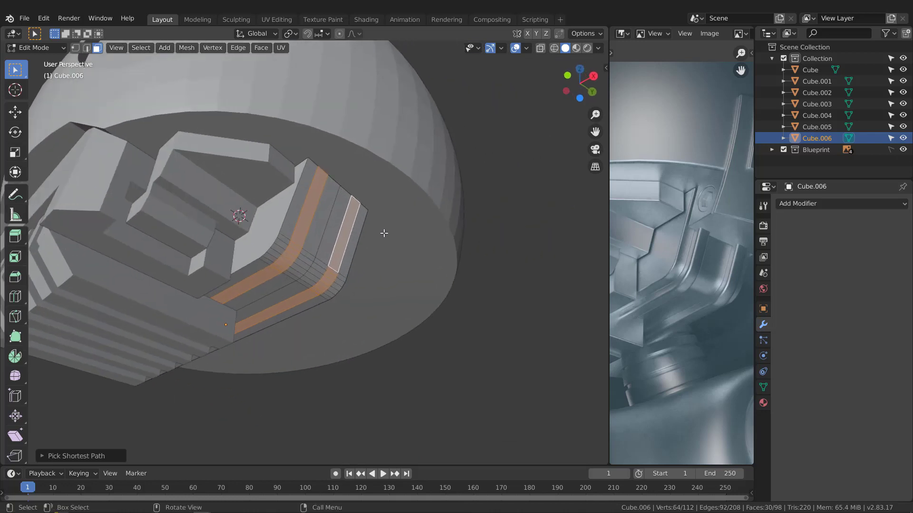
- Extrude the selected front and rear strap faces along their normals by about 0.0057
key(alt+e)
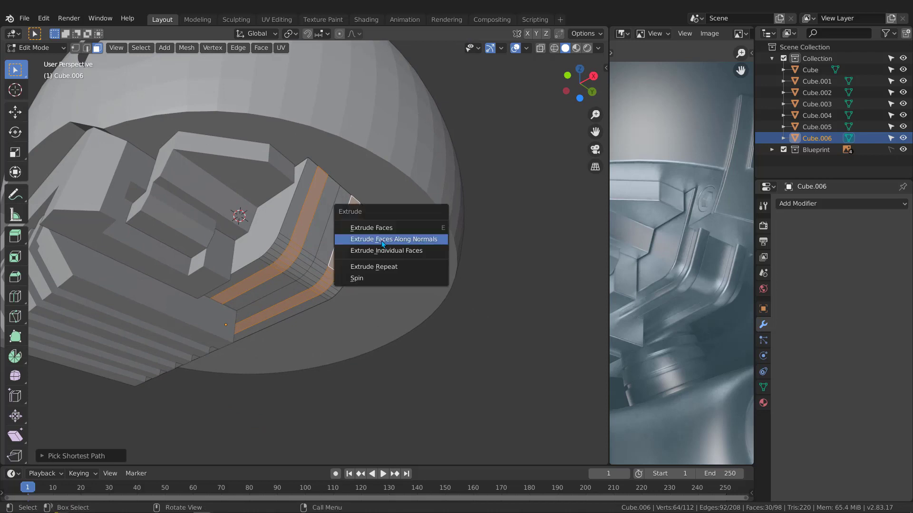
click(408, 245)
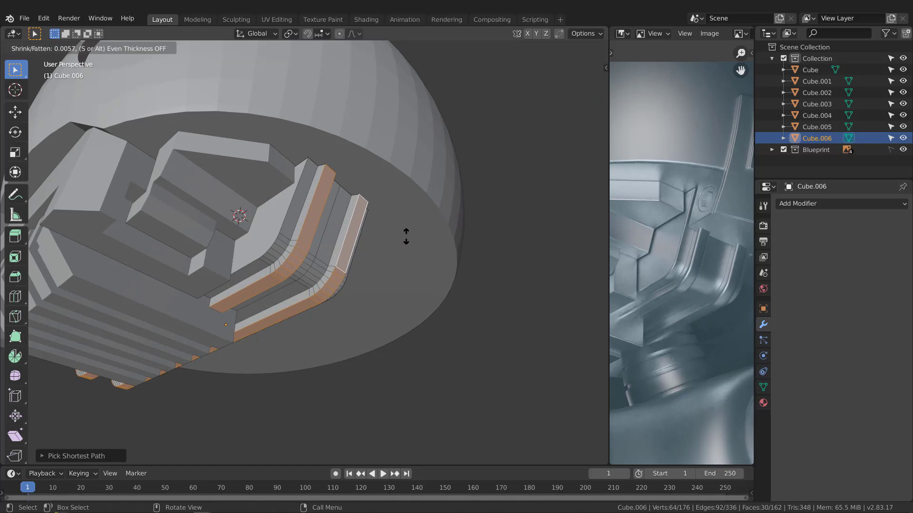
click(406, 235)
- In vertex select mode, select the four outer top corner vertices of both straps on one side of the jaw, in front view
middle_drag(406, 235, 391, 228)
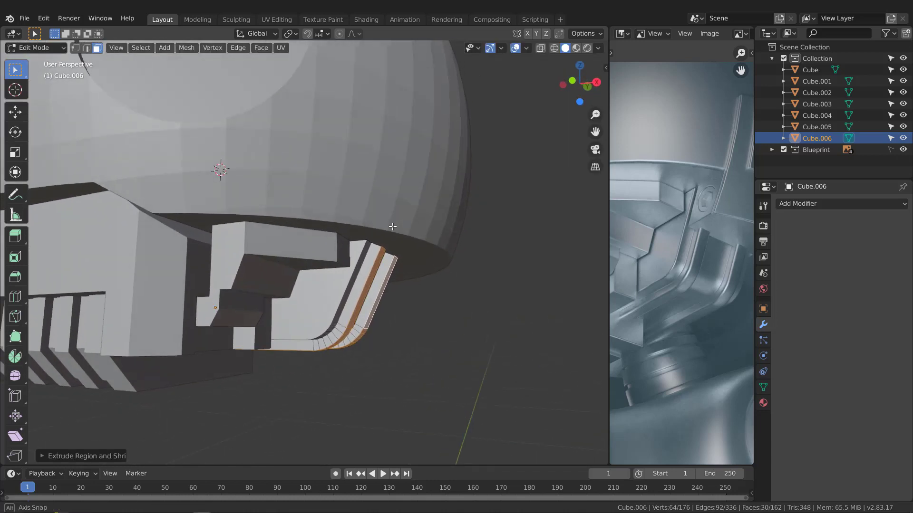
scroll(392, 228, down, 4)
middle_drag(328, 231, 374, 257)
scroll(332, 237, up, 8)
scroll(386, 248, up, 4)
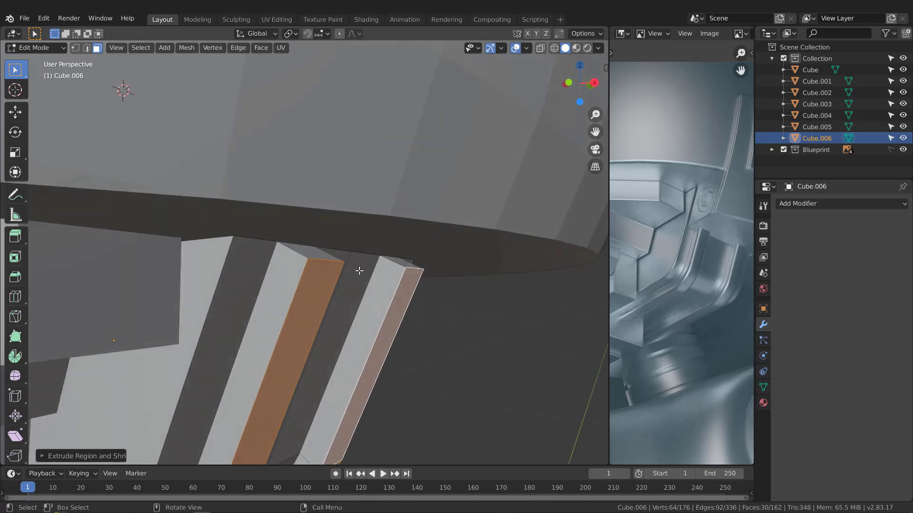
key(1)
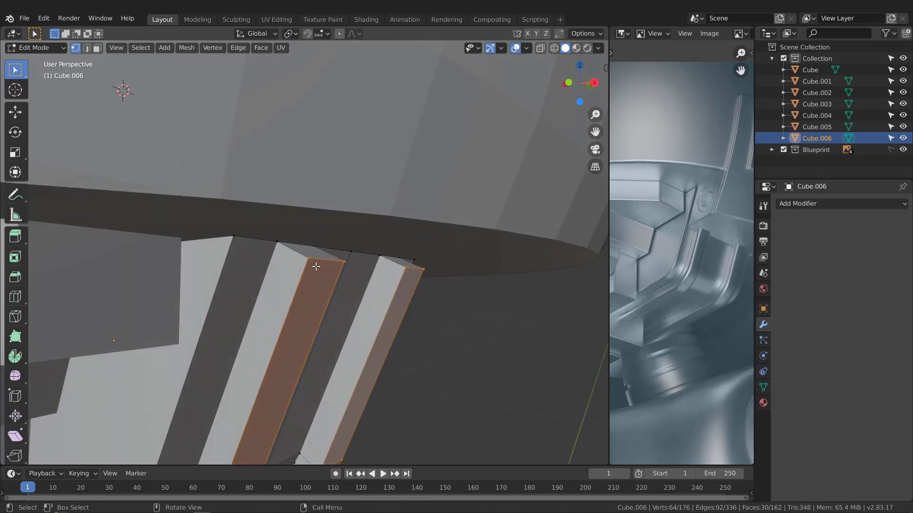
scroll(310, 259, down, 10)
middle_drag(209, 241, 254, 216)
shift+middle_drag(254, 216, 359, 225)
scroll(360, 225, up, 10)
click(270, 251)
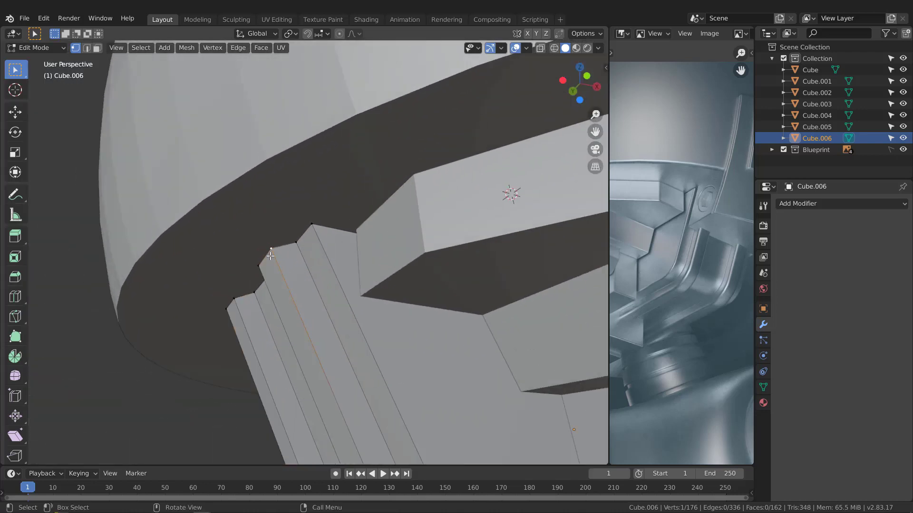
shift+click(258, 264)
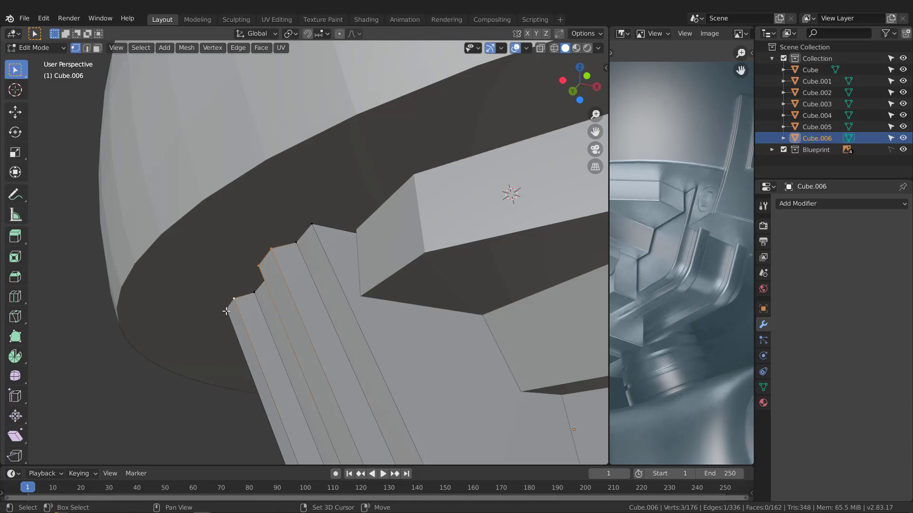
shift+click(226, 311)
middle_drag(226, 311, 269, 279)
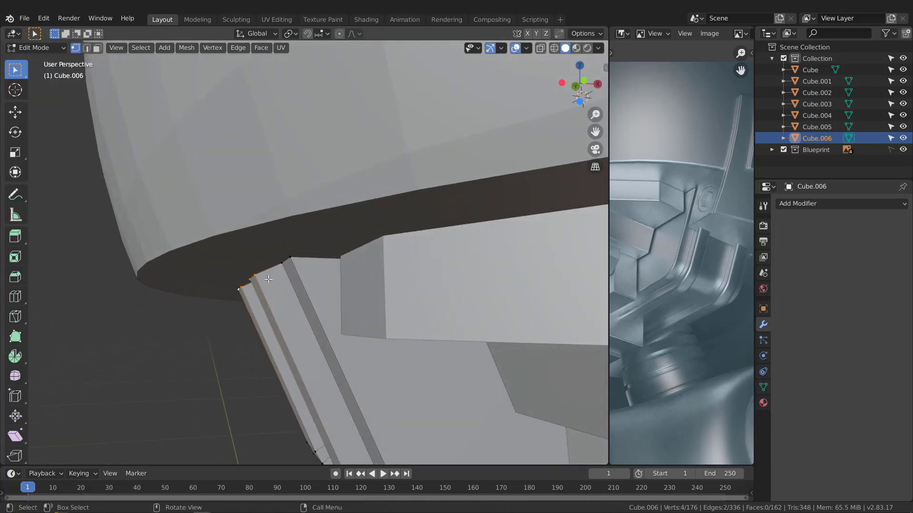
key(KP_1)
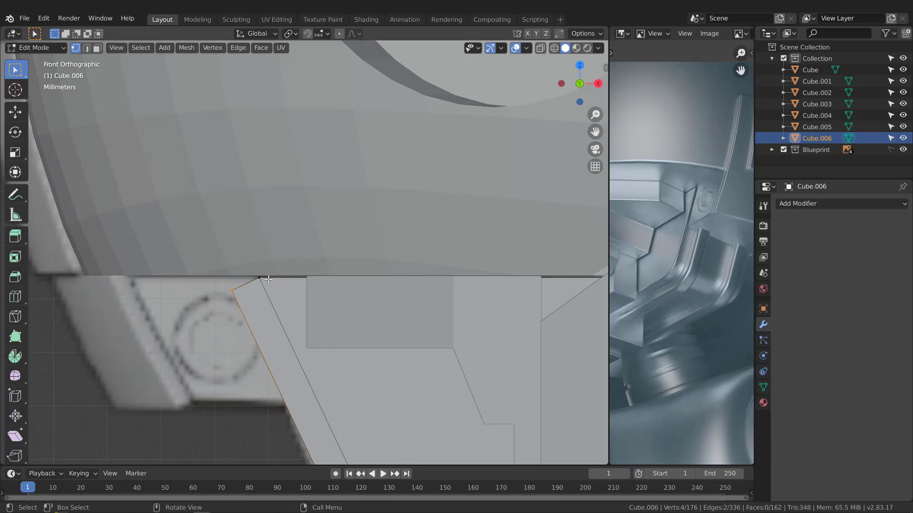
key(g)
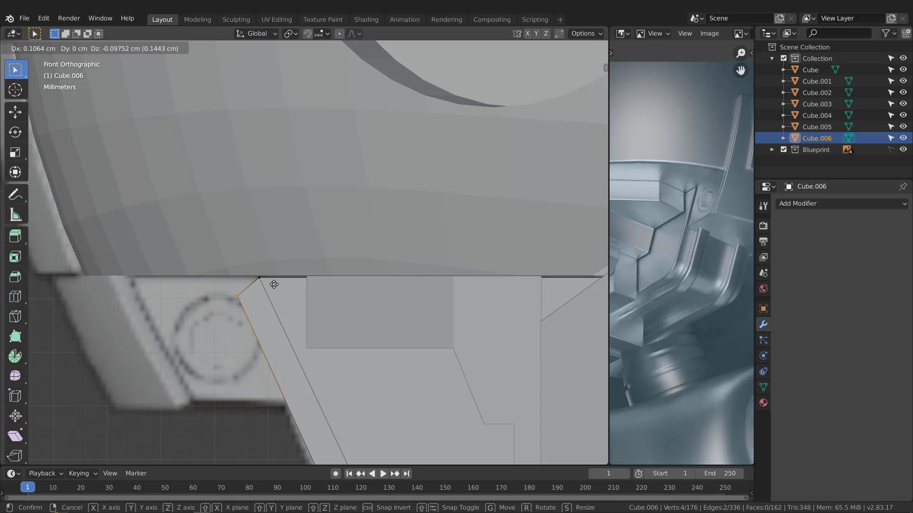
key(z)
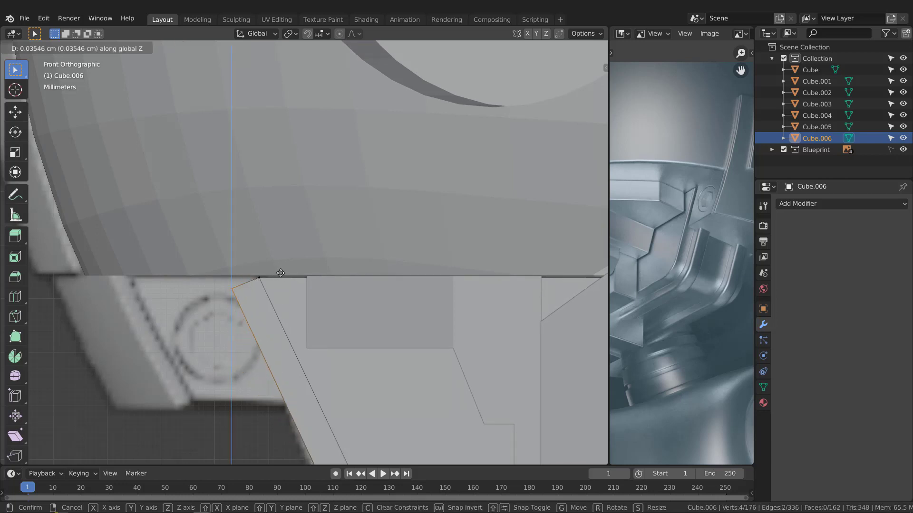
key(z)
key(z)
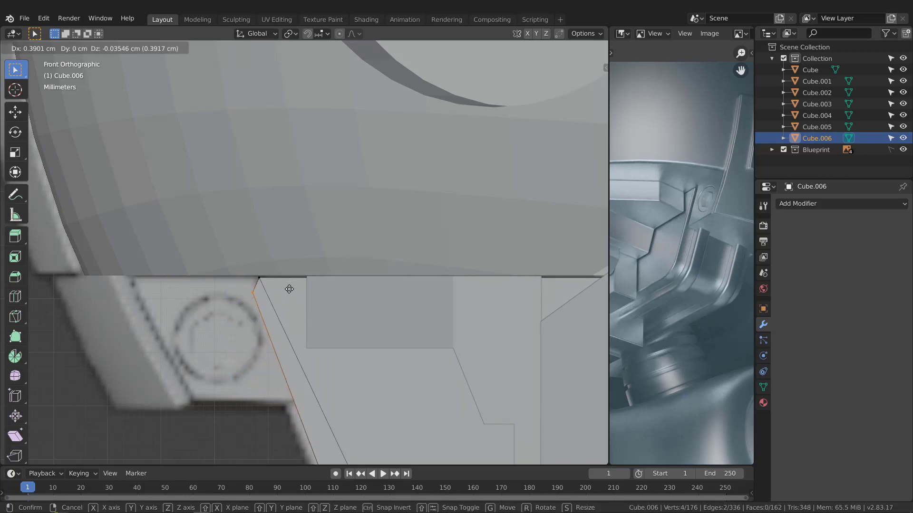
click(269, 287)
- Edge-slide the selected strap corners about 0.058 upward with clamping off, level with the jaw block's top edge
scroll(241, 298, up, 1)
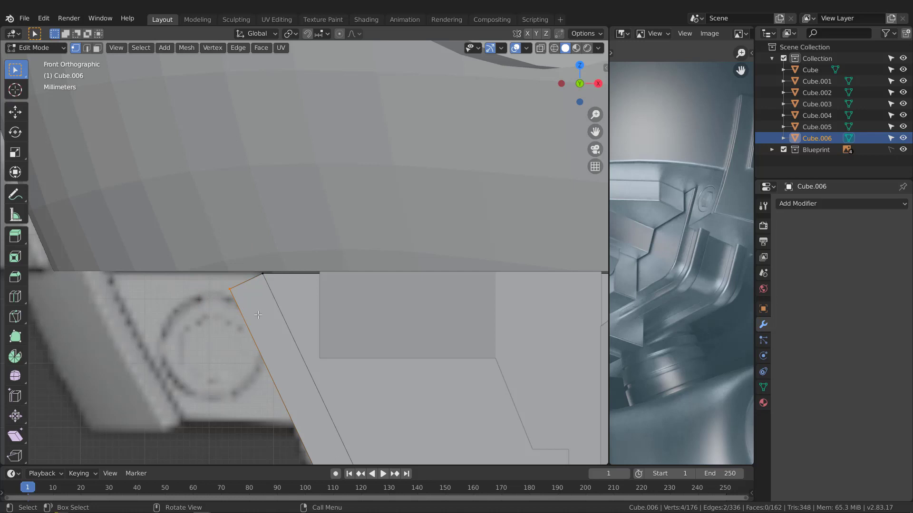
key(g)
key(g)
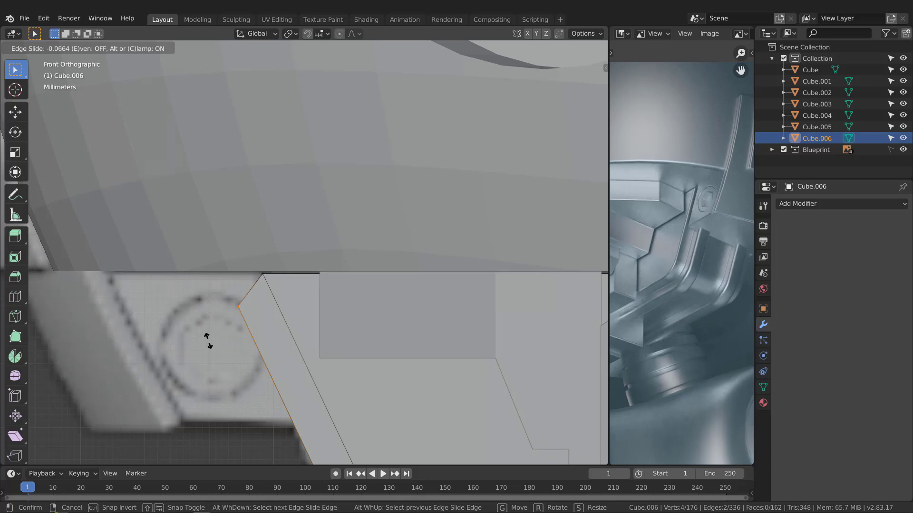
key(c)
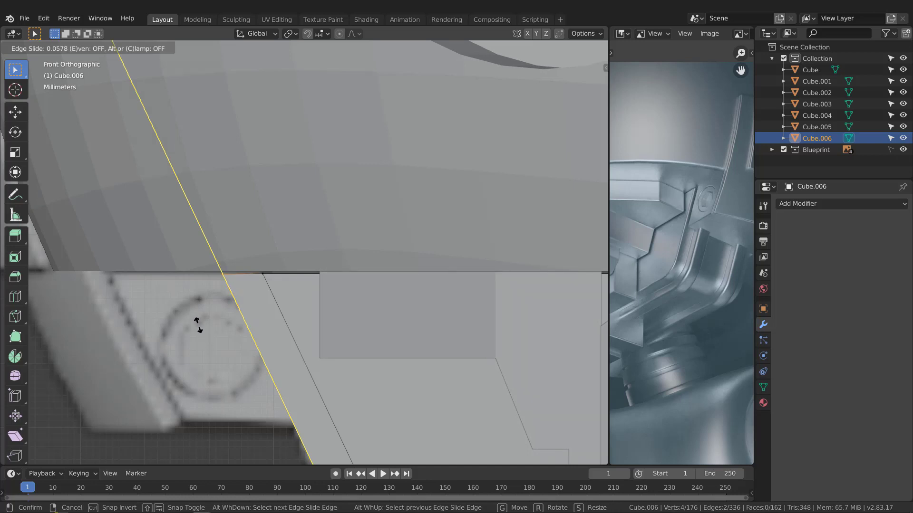
click(198, 325)
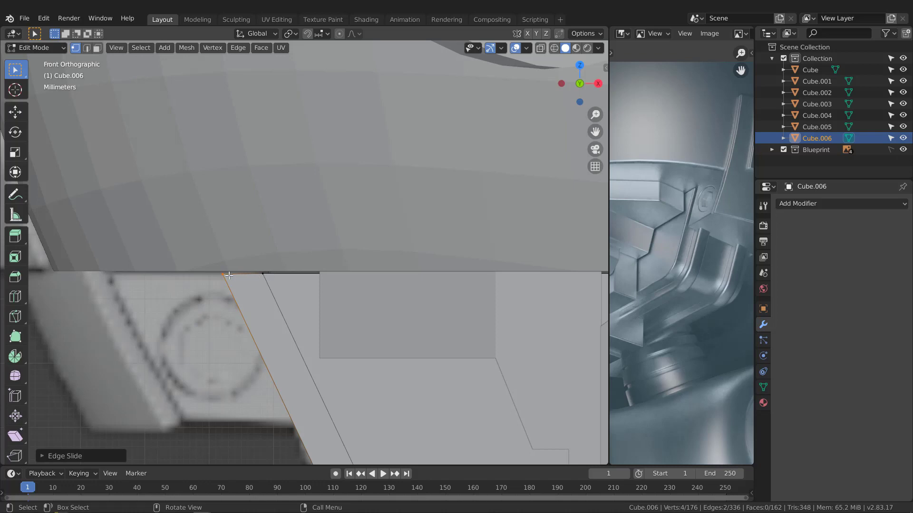
scroll(220, 275, down, 8)
scroll(316, 169, up, 6)
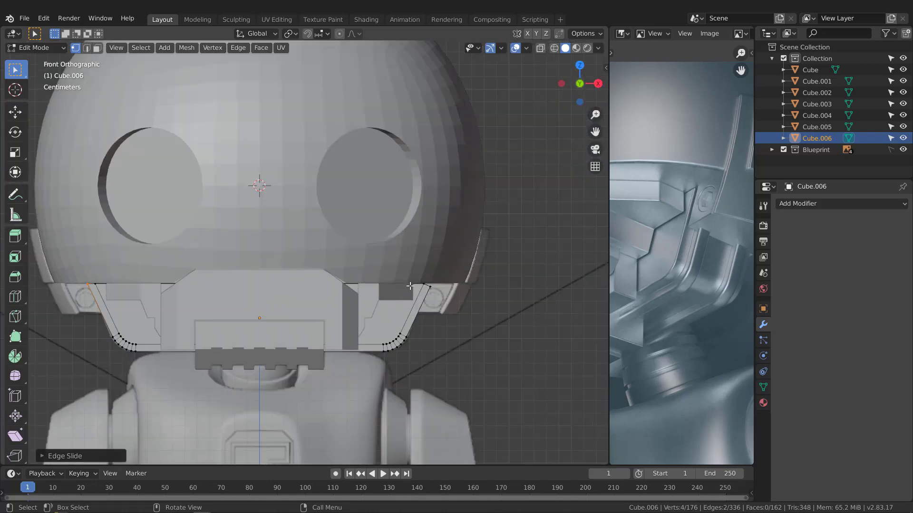
- Switch to Object Mode and add a Mirror modifier on the X axis to the jaw block
scroll(372, 284, down, 6)
middle_drag(291, 338, 308, 292)
scroll(304, 320, up, 3)
key(ctrl+Tab)
click(238, 283)
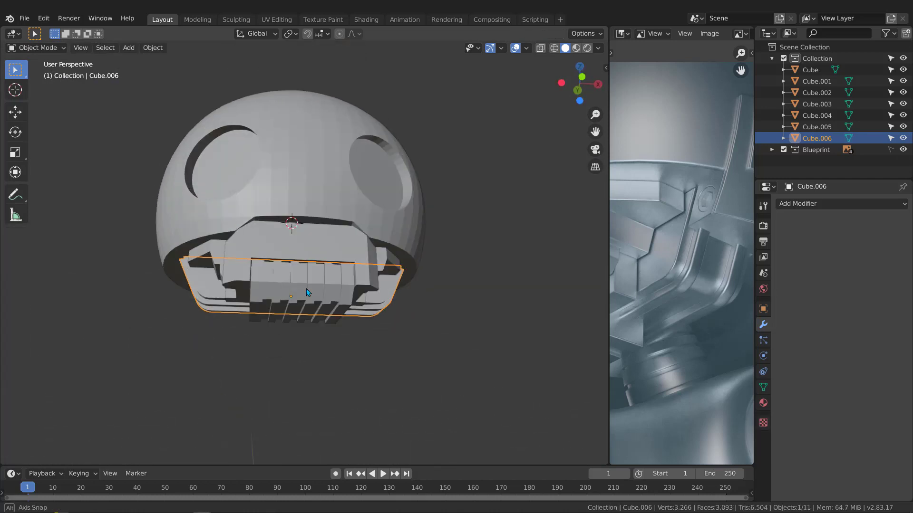
click(803, 204)
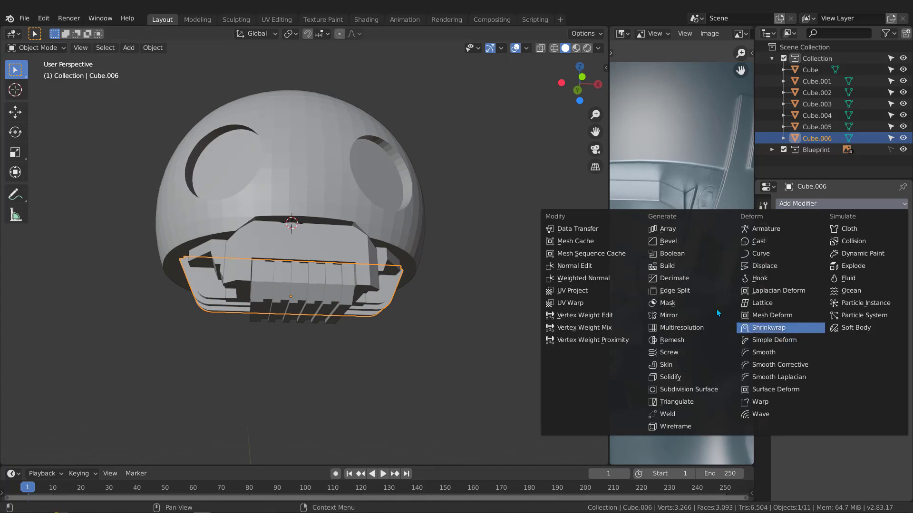
click(670, 310)
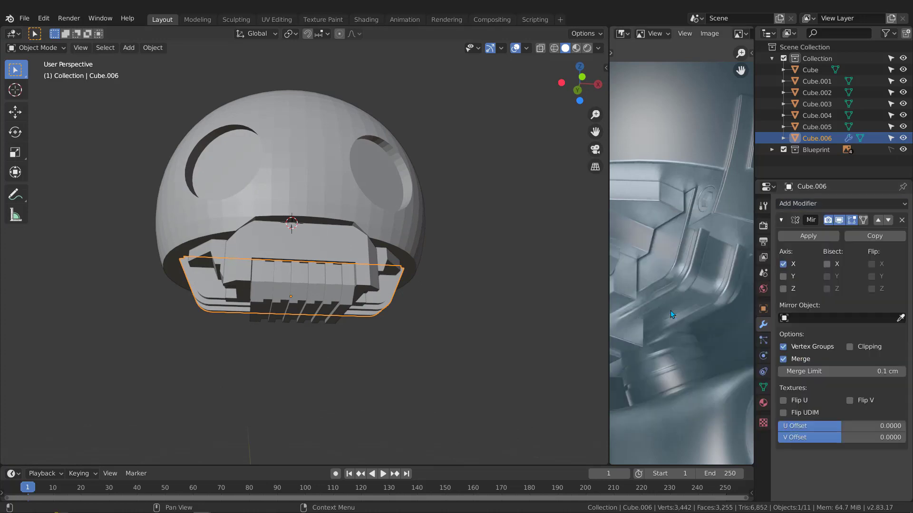
- Enable Bisect and Flip on X so the corrected strap side is mirrored, and apply the Mirror modifier
scroll(400, 257, up, 6)
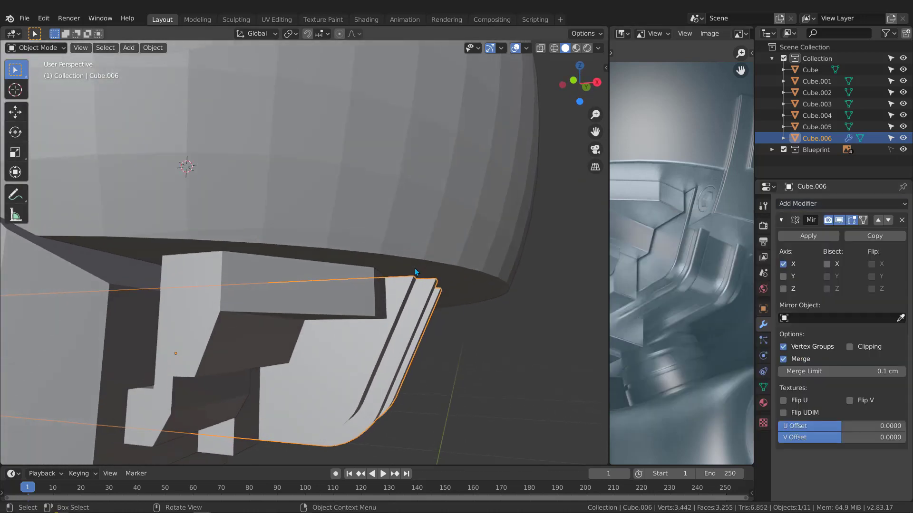
scroll(415, 269, up, 1)
click(827, 265)
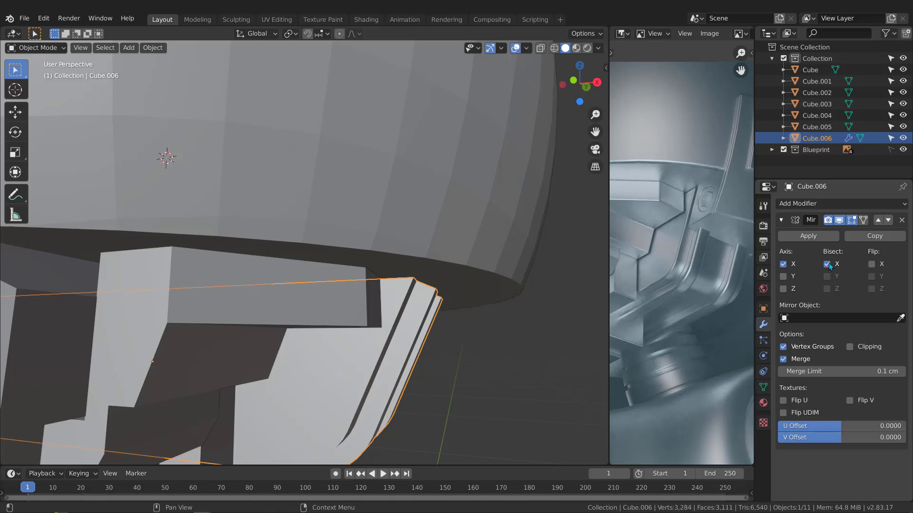
scroll(469, 265, down, 6)
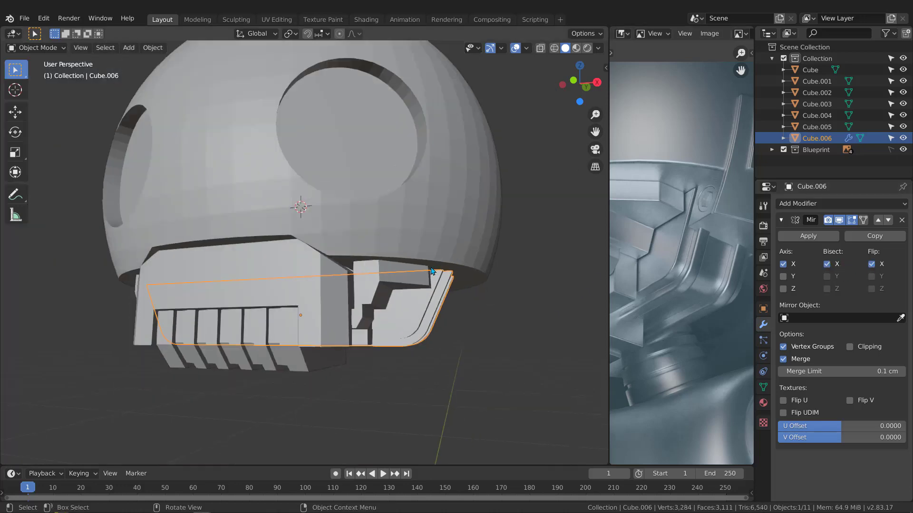
middle_drag(469, 266, 288, 274)
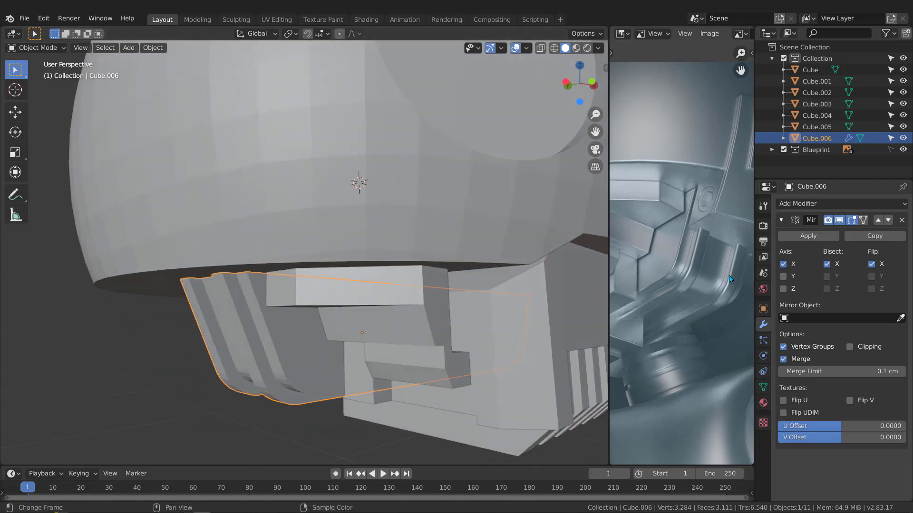
click(803, 238)
middle_drag(332, 304, 383, 287)
middle_drag(284, 320, 410, 316)
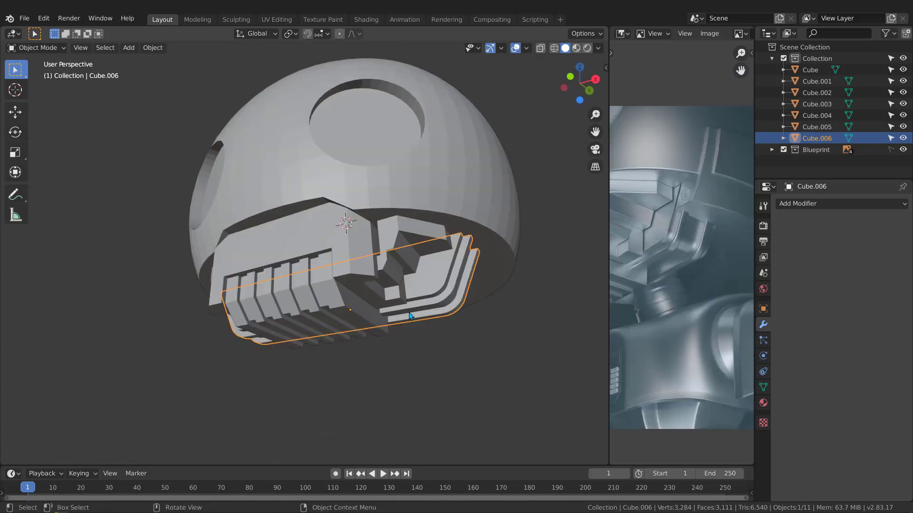